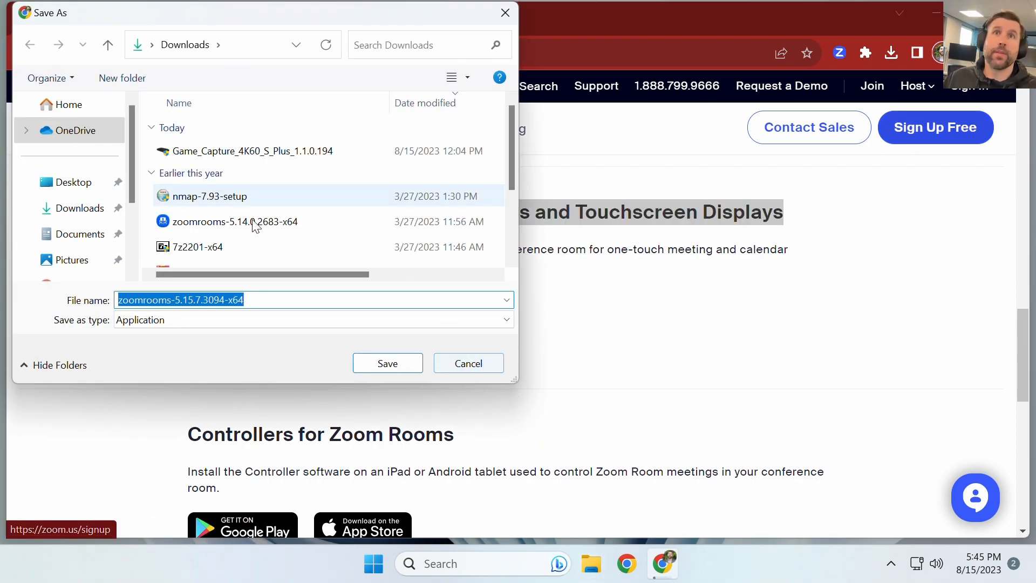
# Save the Zoom Rooms installer zoomrooms-5.15.7.3094-x64 to Downloads, then run it and allow it to make changes to the device
pyautogui.press('Return')
pyautogui.click(892, 52)
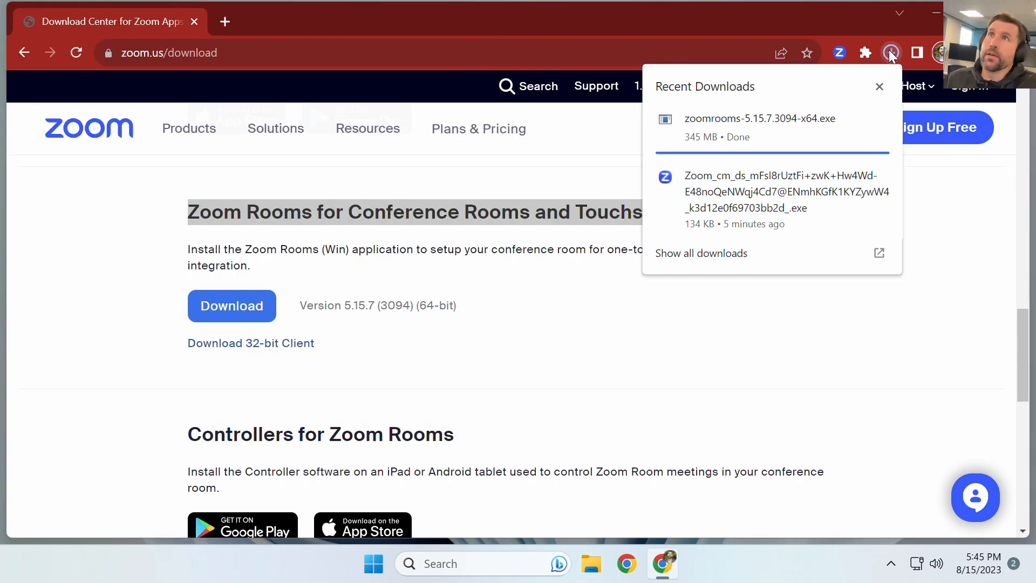
pyautogui.click(750, 130)
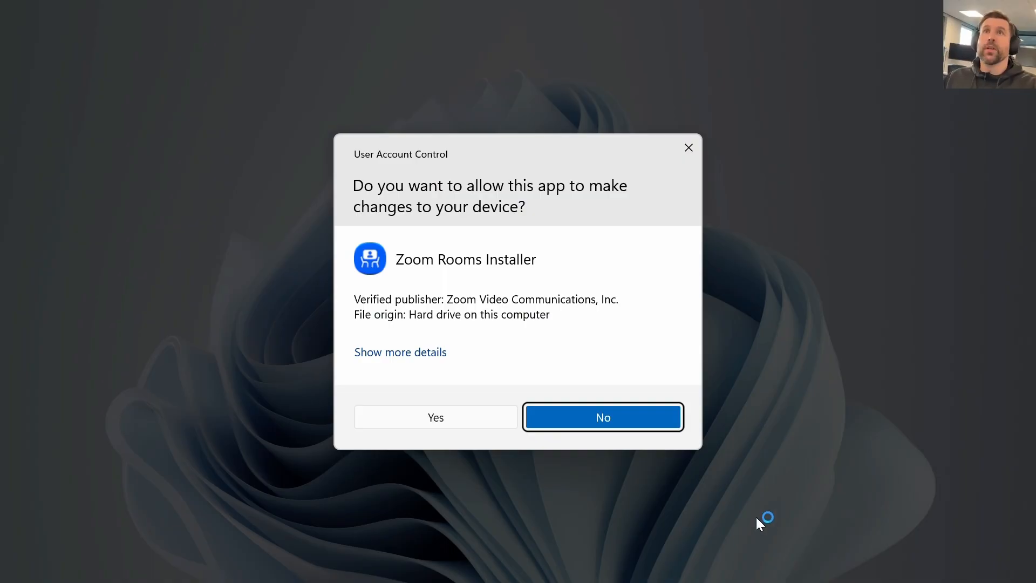
pyautogui.click(455, 424)
# Apply all the preselected Zoom Rooms setup options and open the Windows settings for automatic login
pyautogui.click(674, 429)
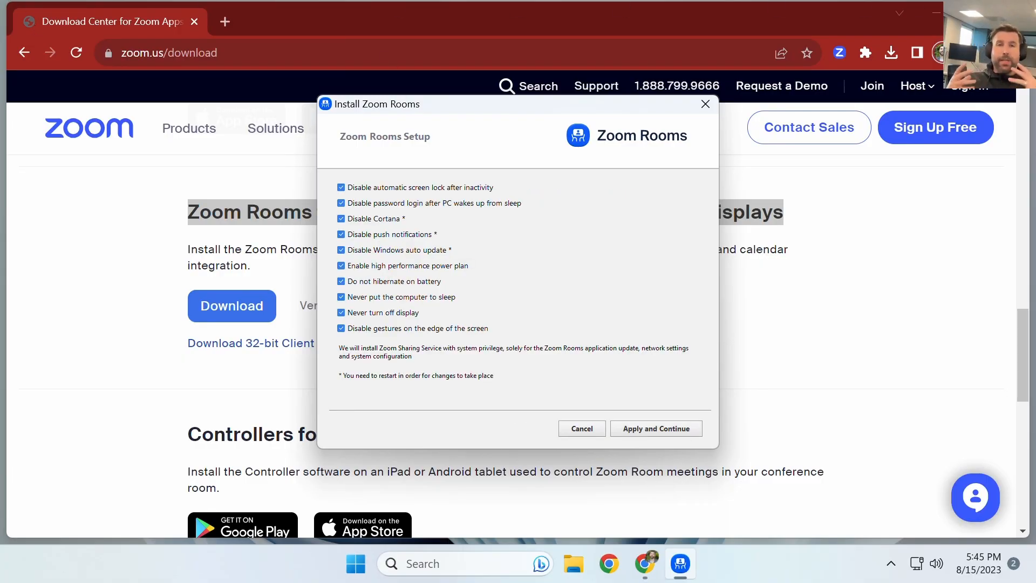
pyautogui.click(941, 20)
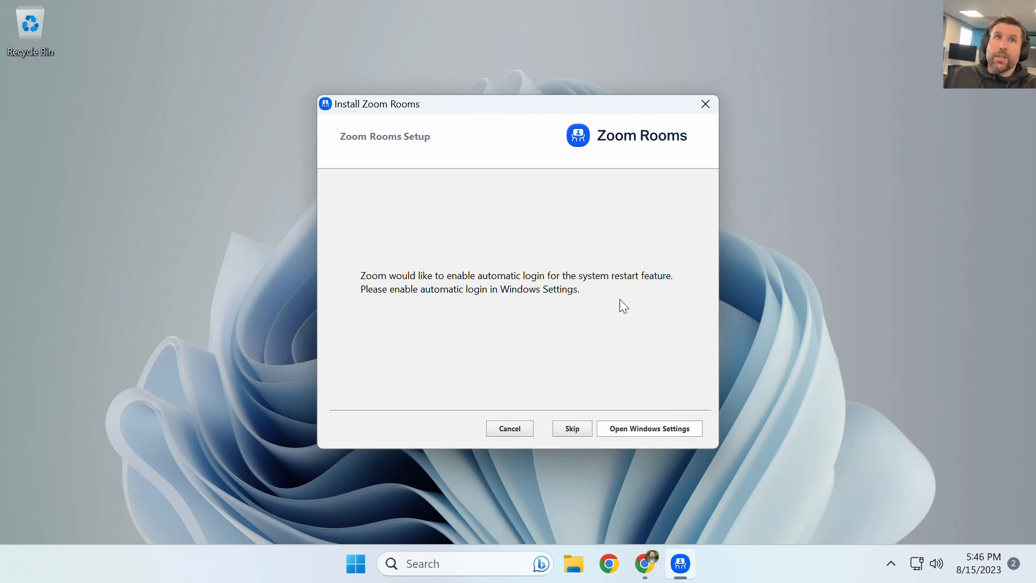
pyautogui.click(676, 431)
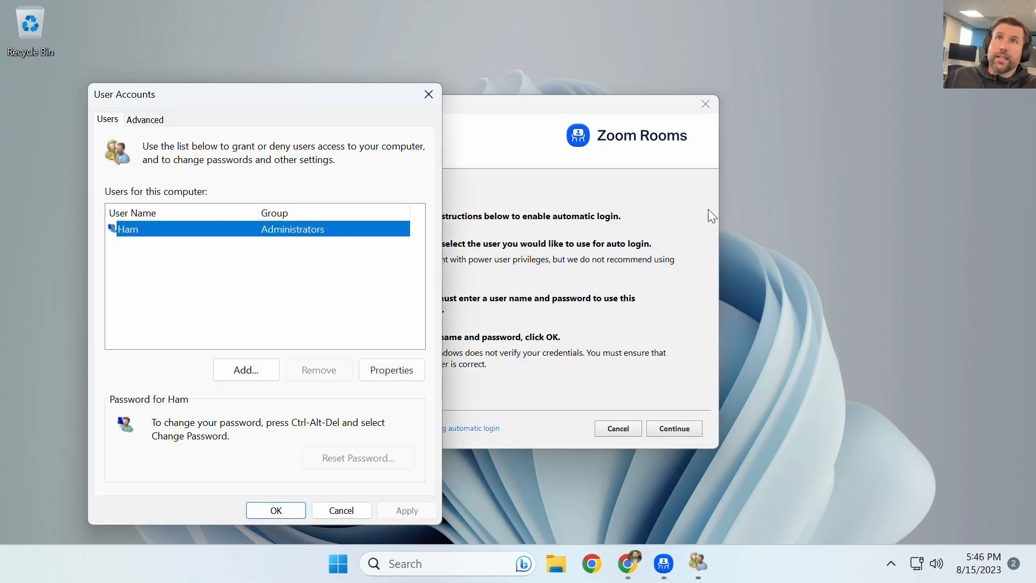
# Arrange the User Accounts and Zoom Rooms installer windows side by side to read the automatic login instructions
pyautogui.moveTo(325, 85); pyautogui.dragTo(927, 20)
pyautogui.moveTo(620, 109); pyautogui.dragTo(373, 72)
pyautogui.moveTo(904, 27); pyautogui.dragTo(780, 24)
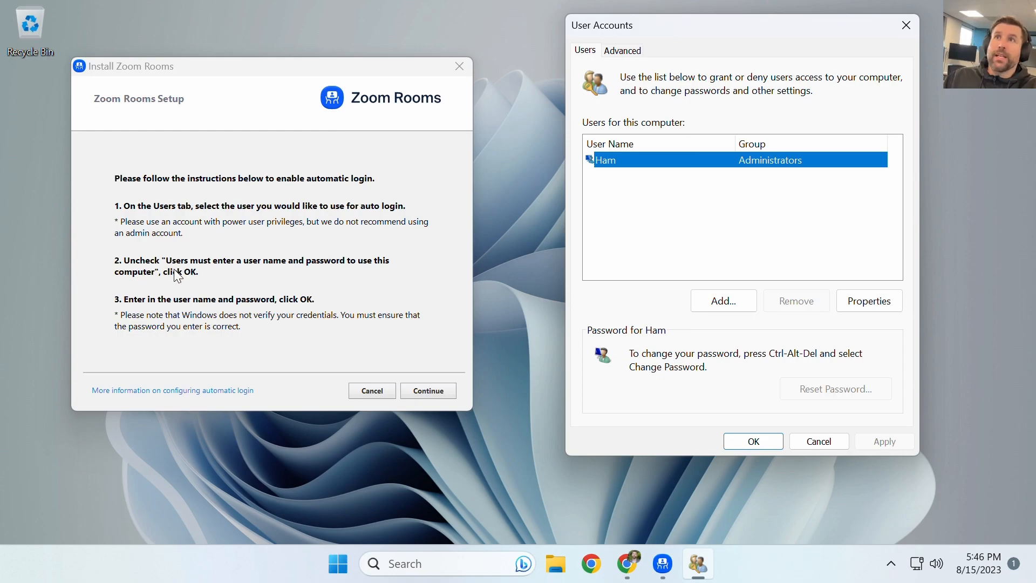
pyautogui.click(251, 255)
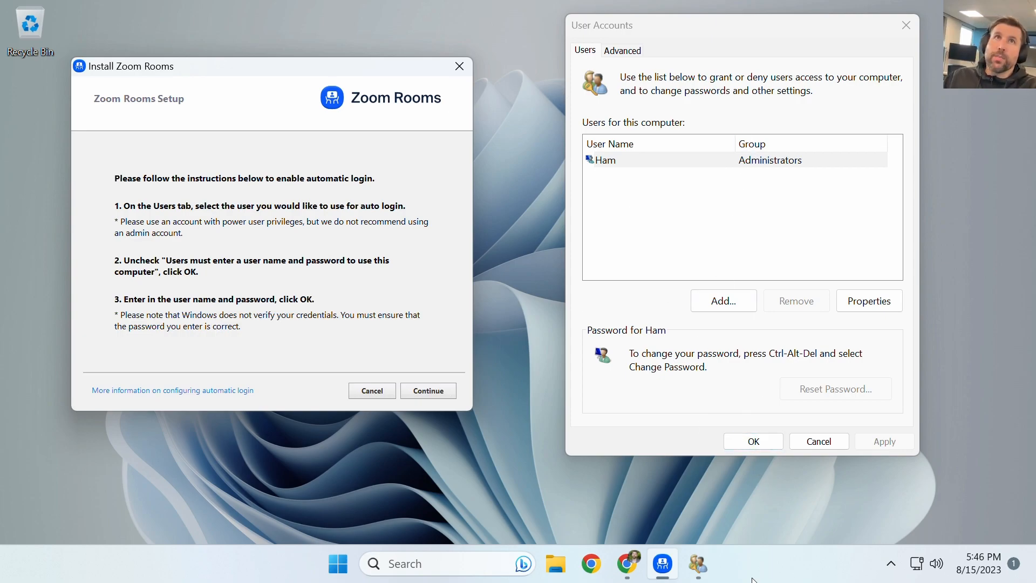
# Switch to Chrome, search for "window autologon" in a new tab and open Microsoft's Autologon - Sysinternals page
pyautogui.click(627, 563)
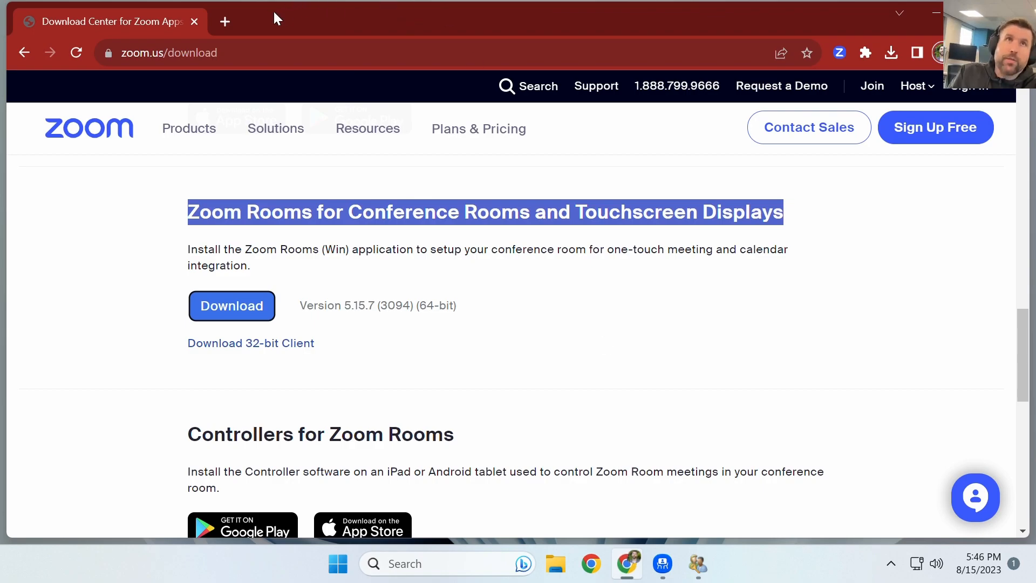
pyautogui.click(224, 23)
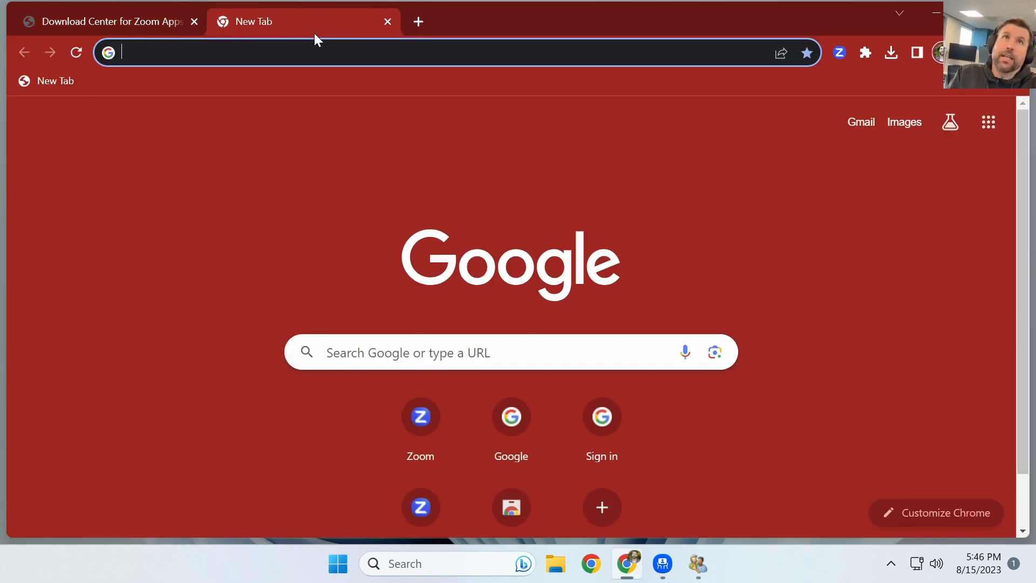
pyautogui.write('autologon')
pyautogui.press('Home')
pyautogui.write('wibndow')
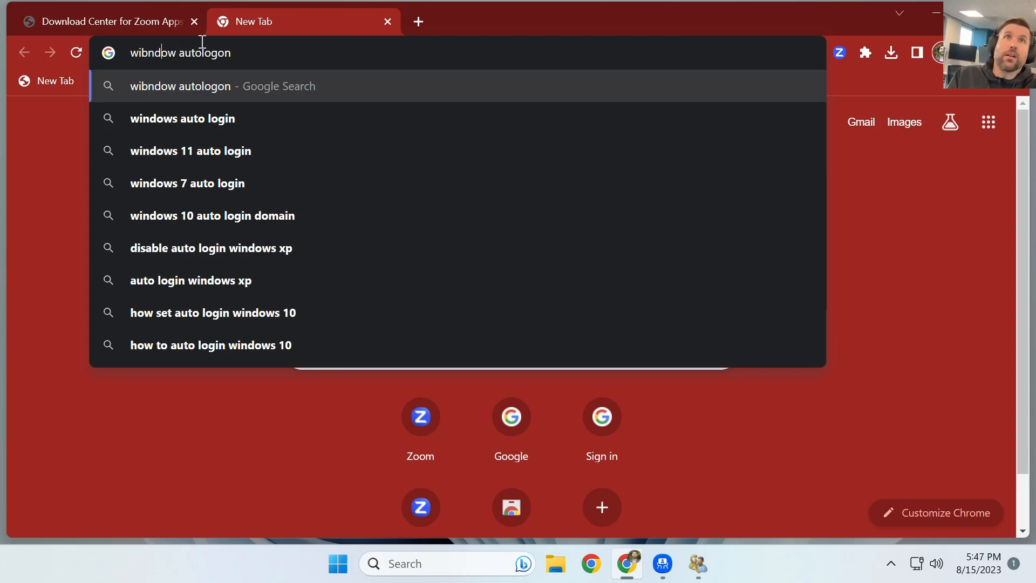
pyautogui.press('BackSpace')
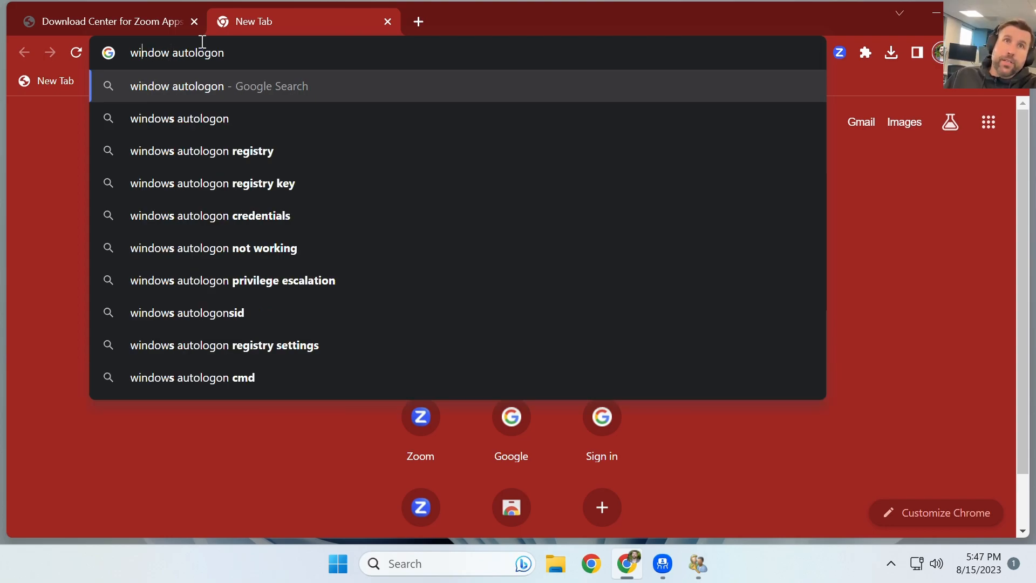
pyautogui.press('Return')
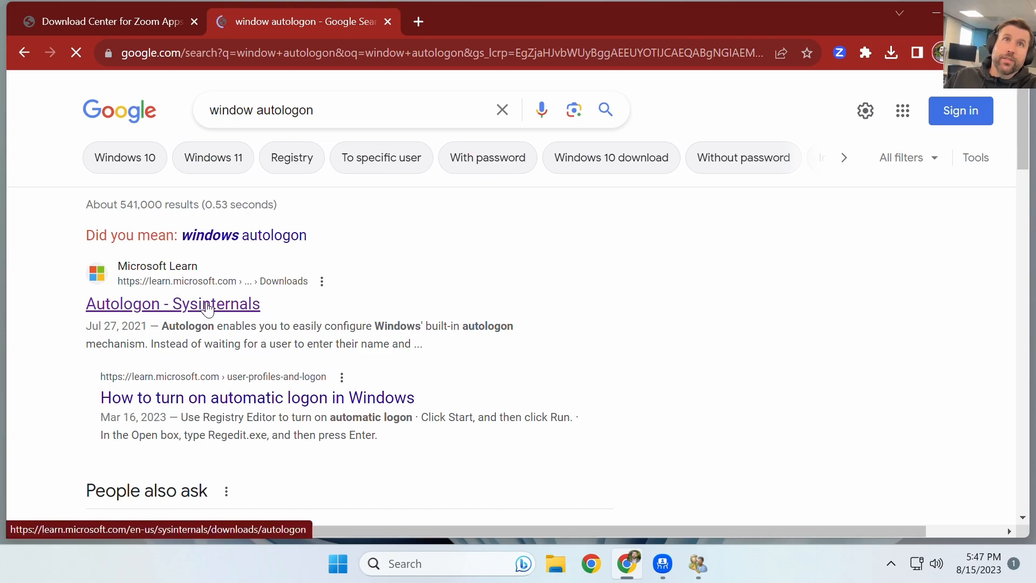
pyautogui.click(193, 306)
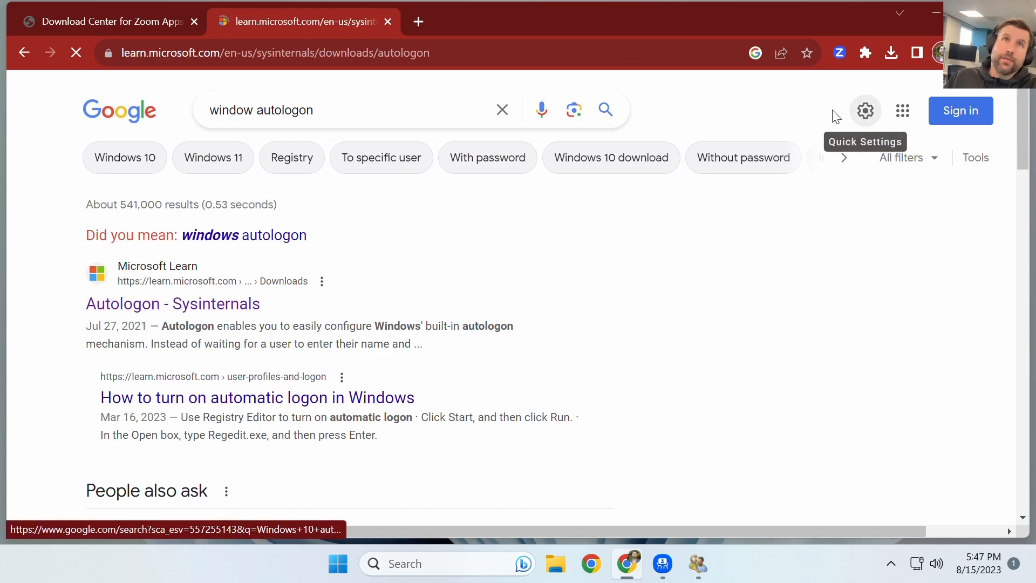
pyautogui.doubleClick(152, 49)
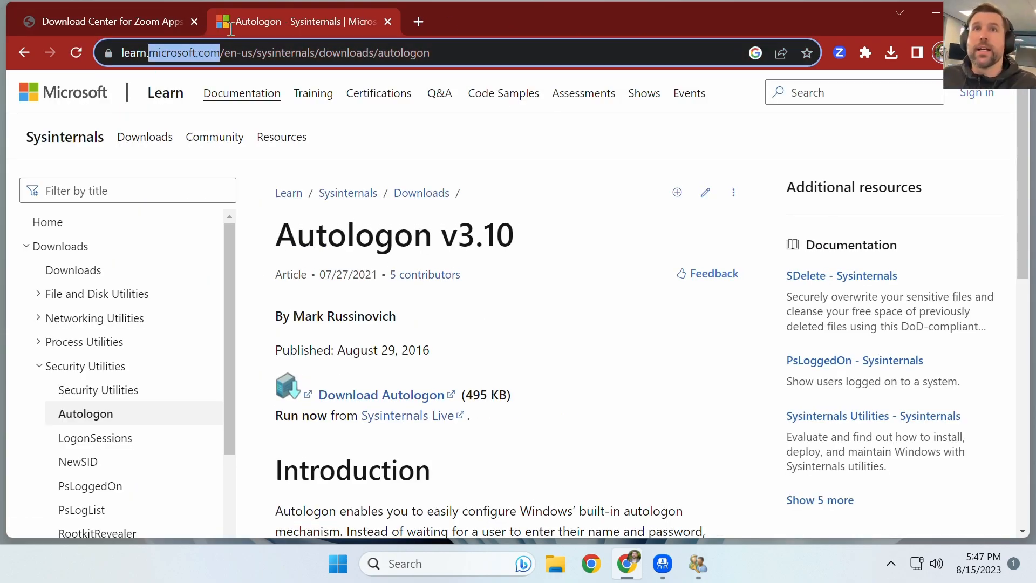
# Download Autologon as AutoLogon (1).zip to Downloads and open the archive
pyautogui.click(396, 398)
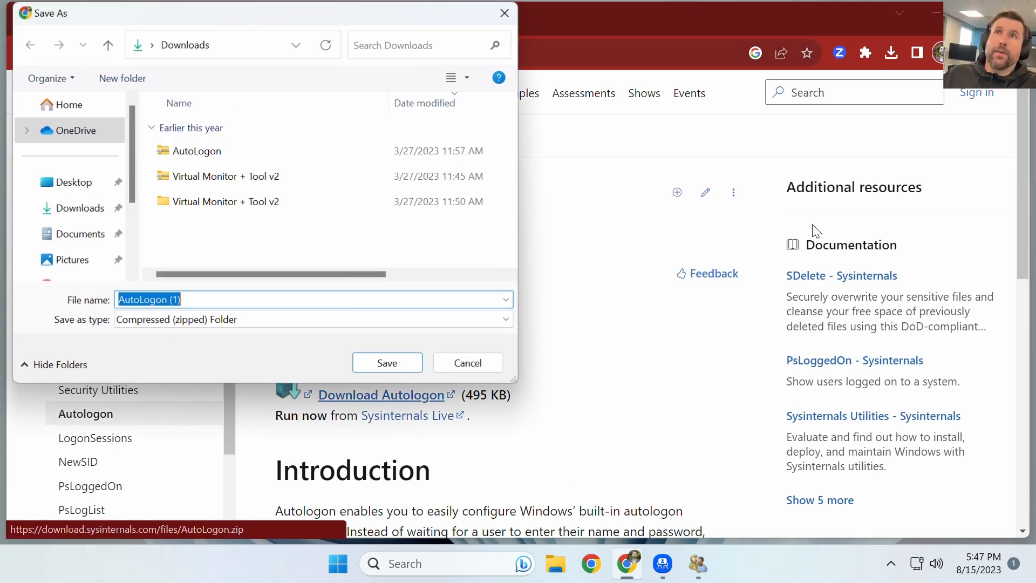
pyautogui.click(400, 368)
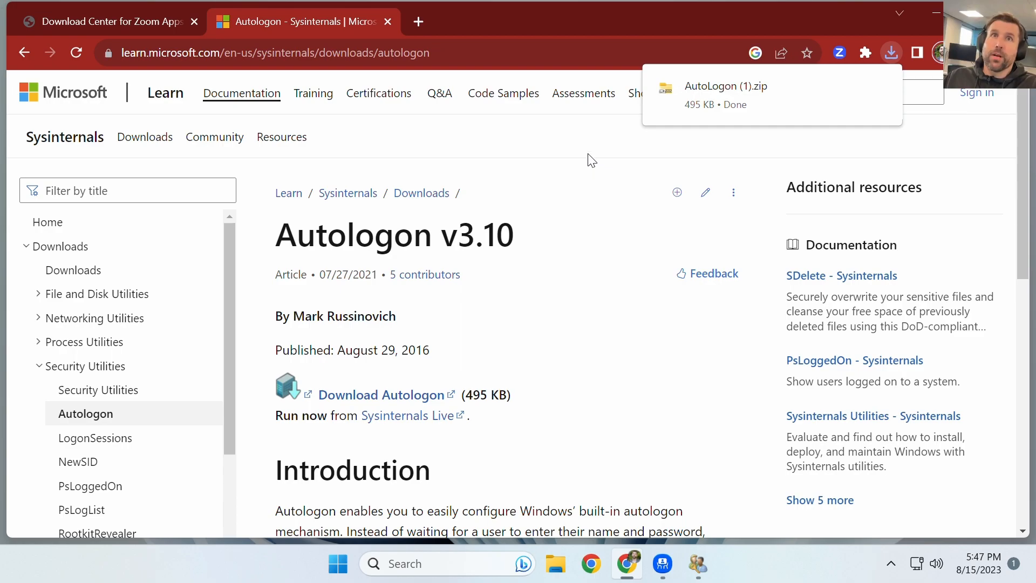
pyautogui.click(726, 88)
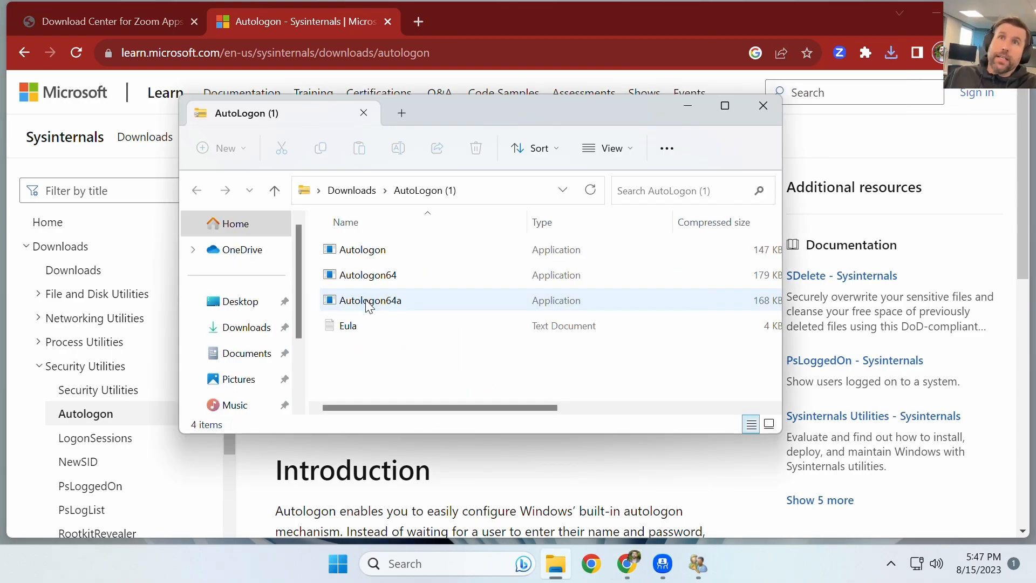
# Run Autologon64 directly from the zip archive without extracting the files
pyautogui.doubleClick(350, 275)
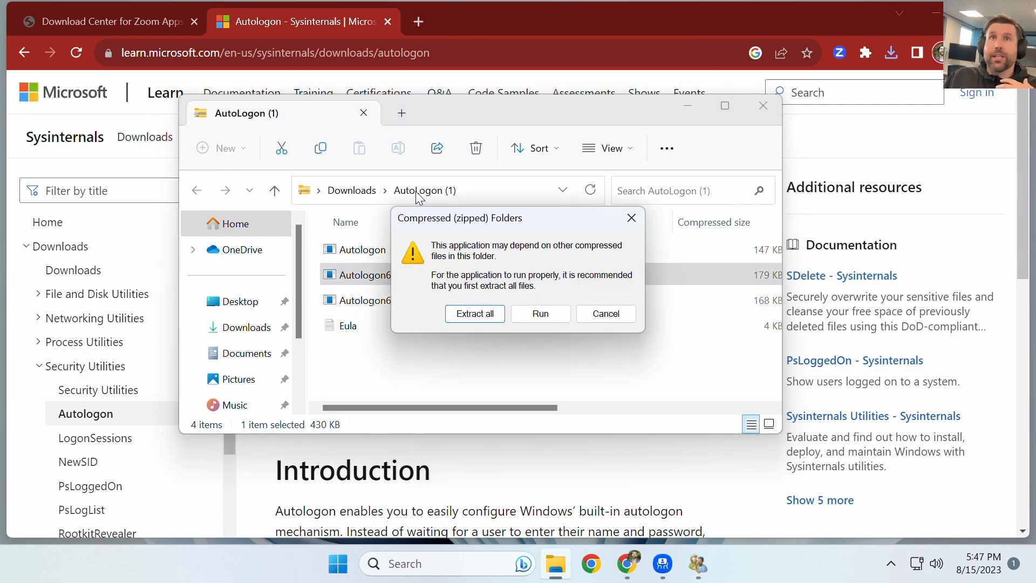
pyautogui.moveTo(434, 217); pyautogui.dragTo(465, 138)
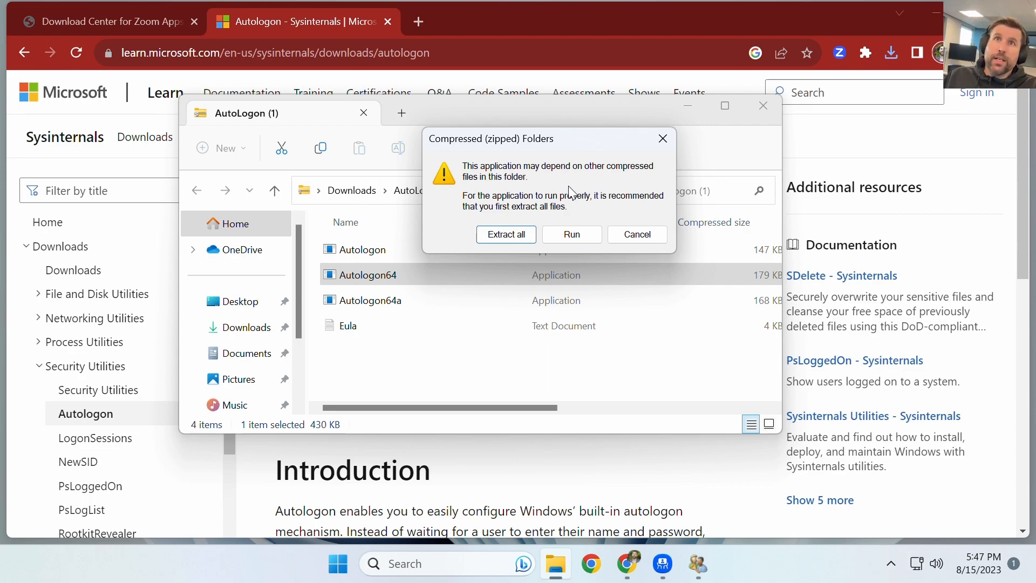
pyautogui.click(573, 238)
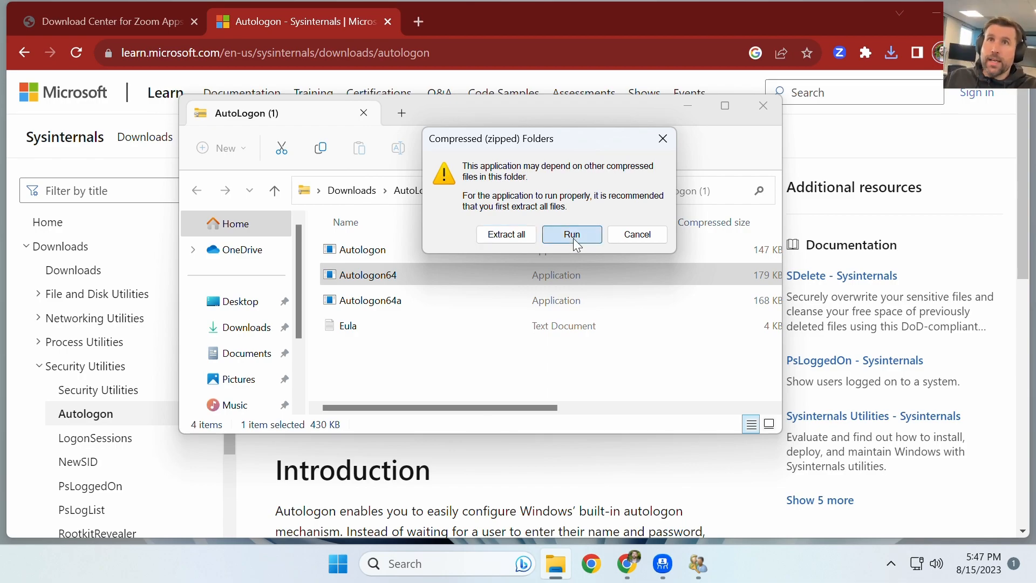
pyautogui.click(484, 416)
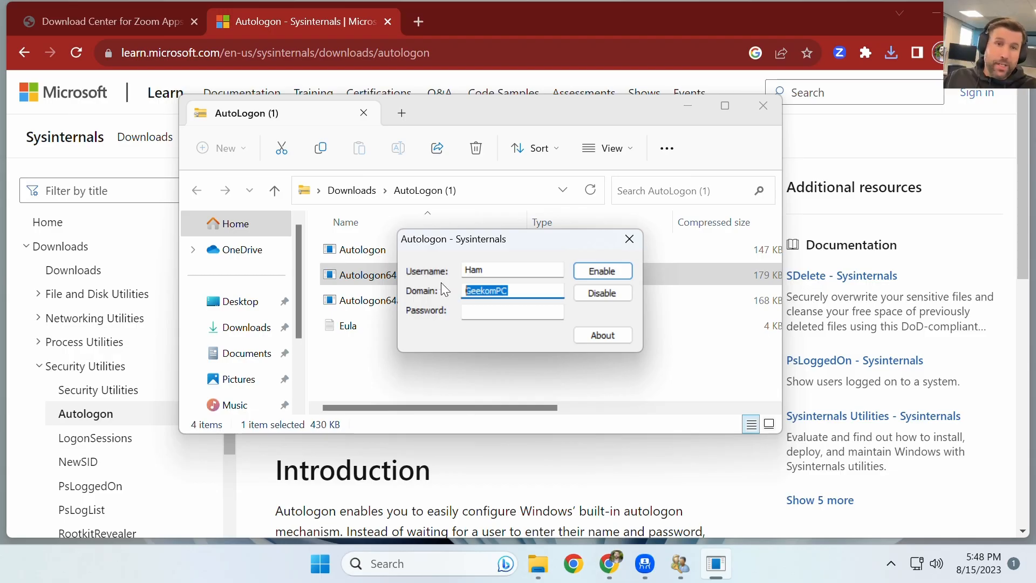
# Clear the Autologon domain, enter the Windows account password and enable automatic logon, then close the archive window
pyautogui.press('BackSpace')
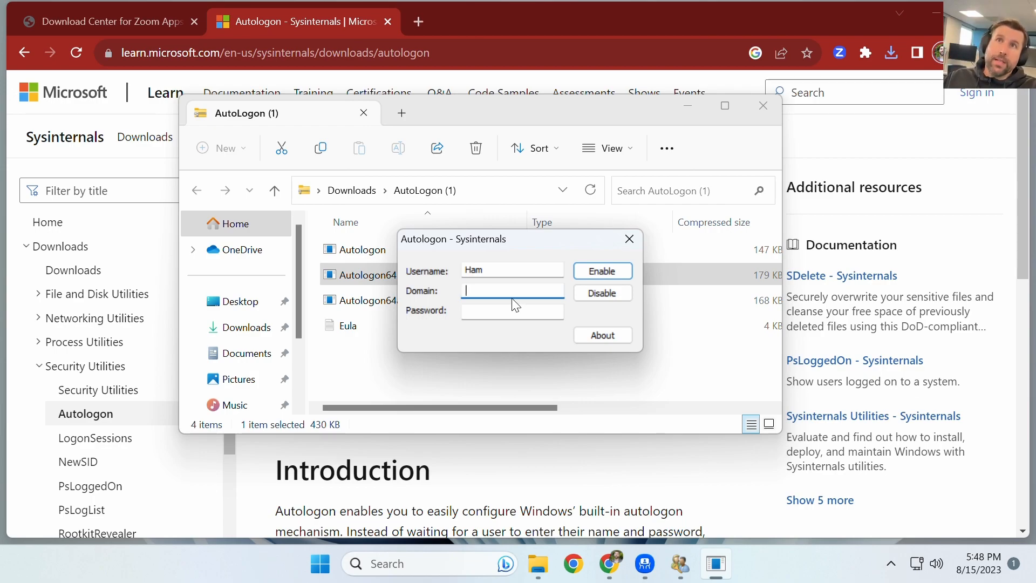
pyautogui.click(489, 269)
pyautogui.click(473, 311)
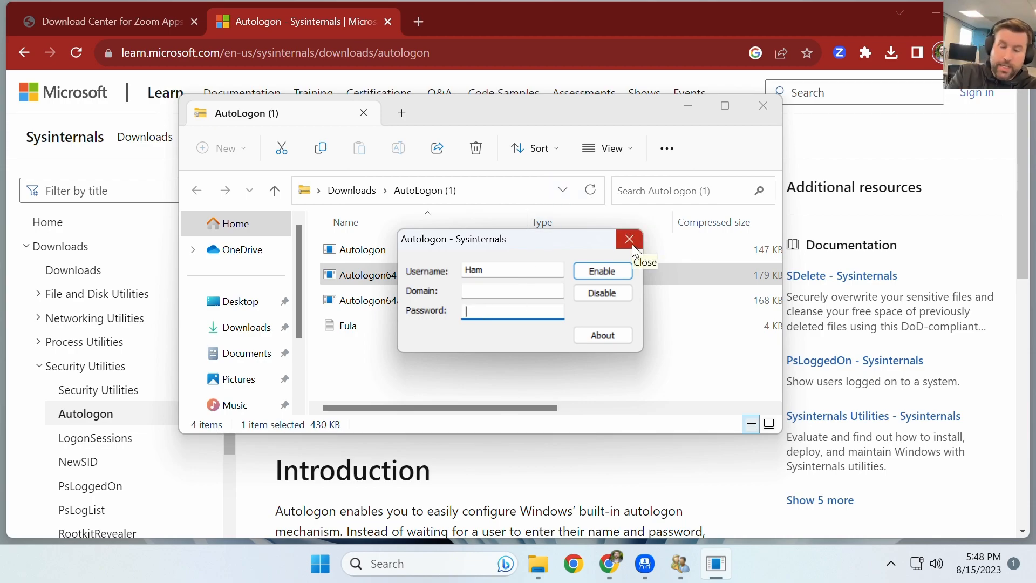
pyautogui.hotkey('ctrl', 'v')
pyautogui.click(604, 273)
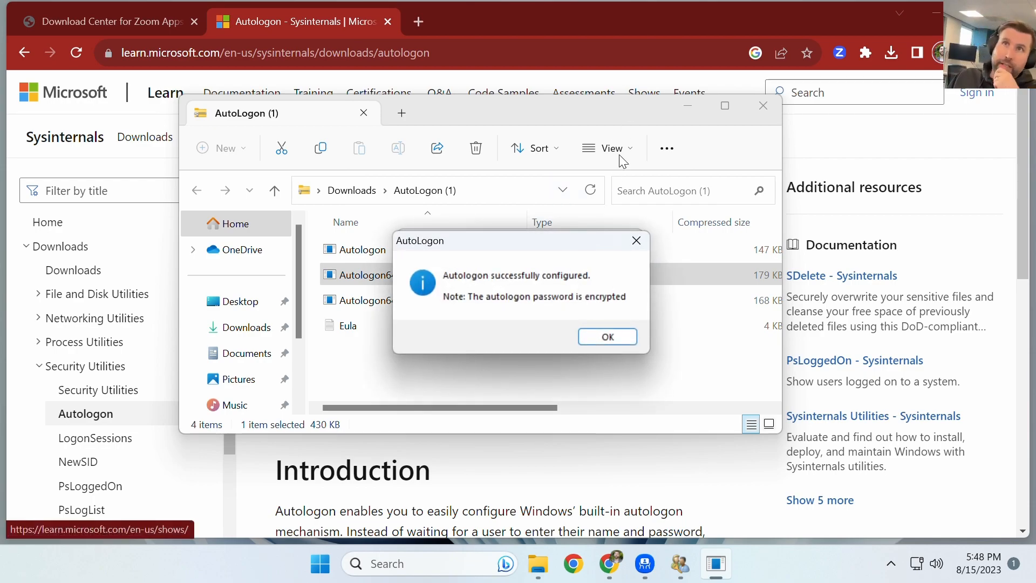
pyautogui.click(607, 340)
pyautogui.click(763, 105)
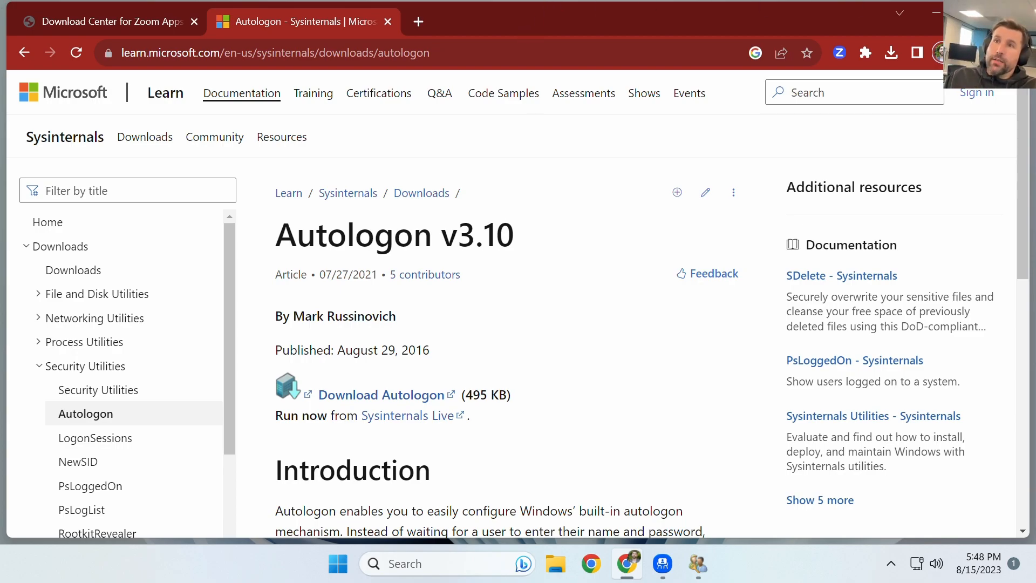
# Continue the Zoom Rooms installation past the automatic login instructions and close the User Accounts window
pyautogui.click(661, 573)
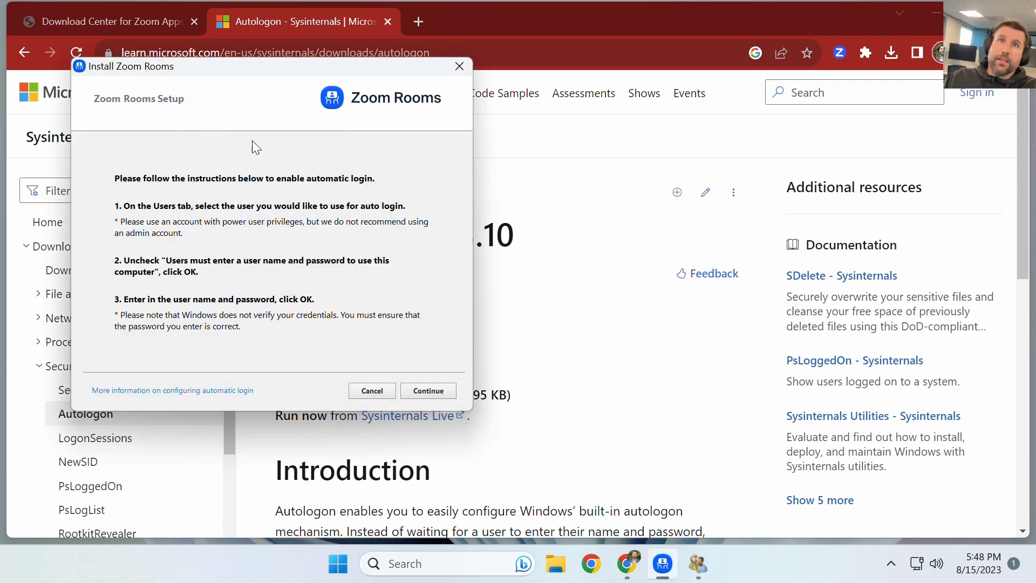
pyautogui.click(428, 391)
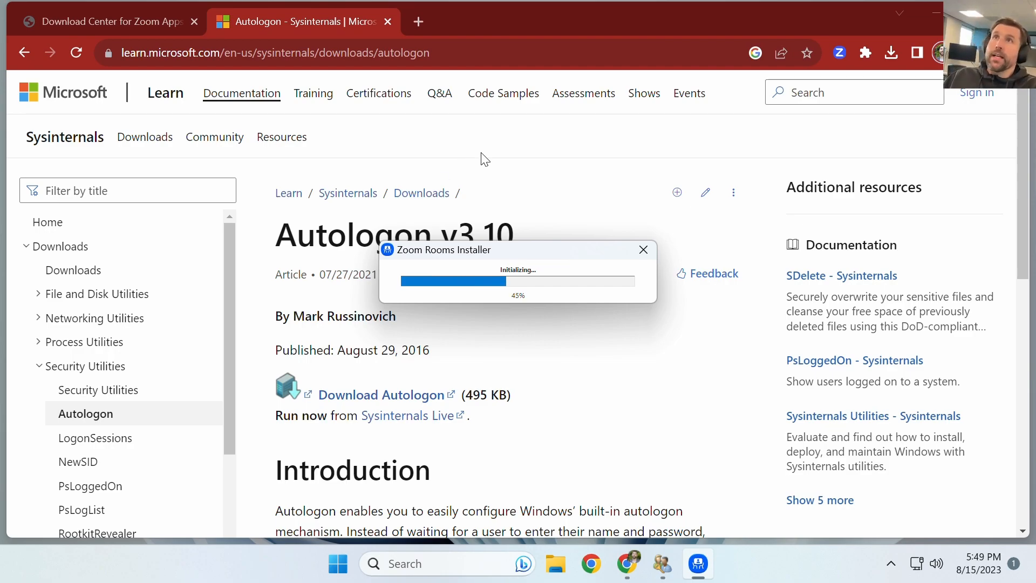
pyautogui.click(932, 19)
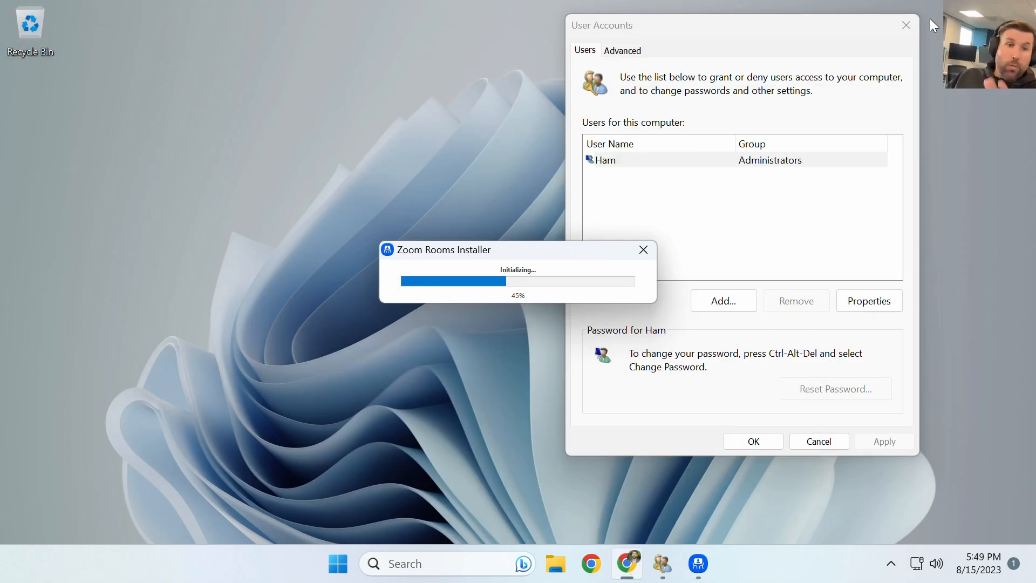
pyautogui.click(906, 24)
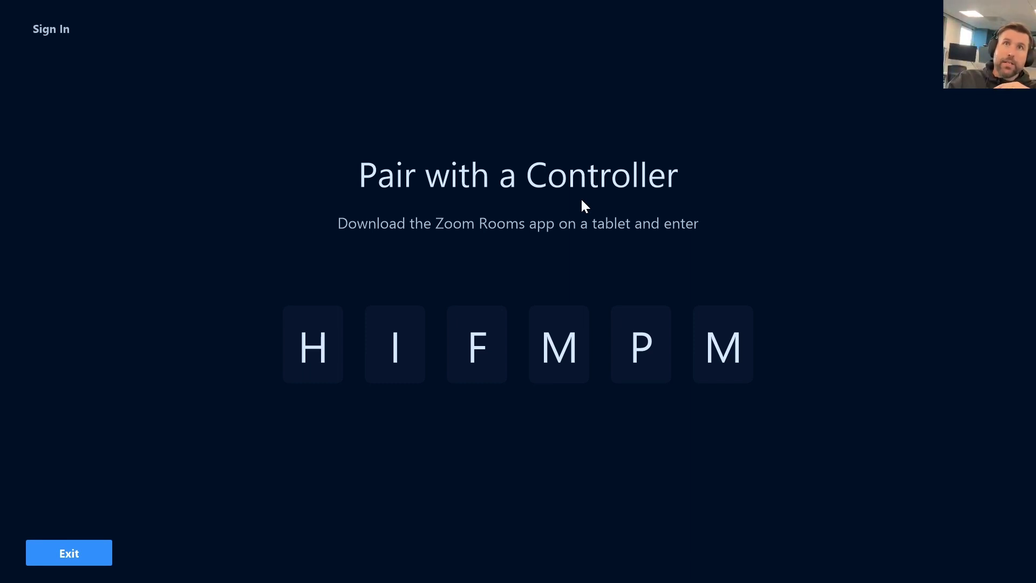
# Exit the Zoom Rooms pairing screen, switch to Chrome and replace the Zoom Download Center tab with a new tab
pyautogui.click(81, 552)
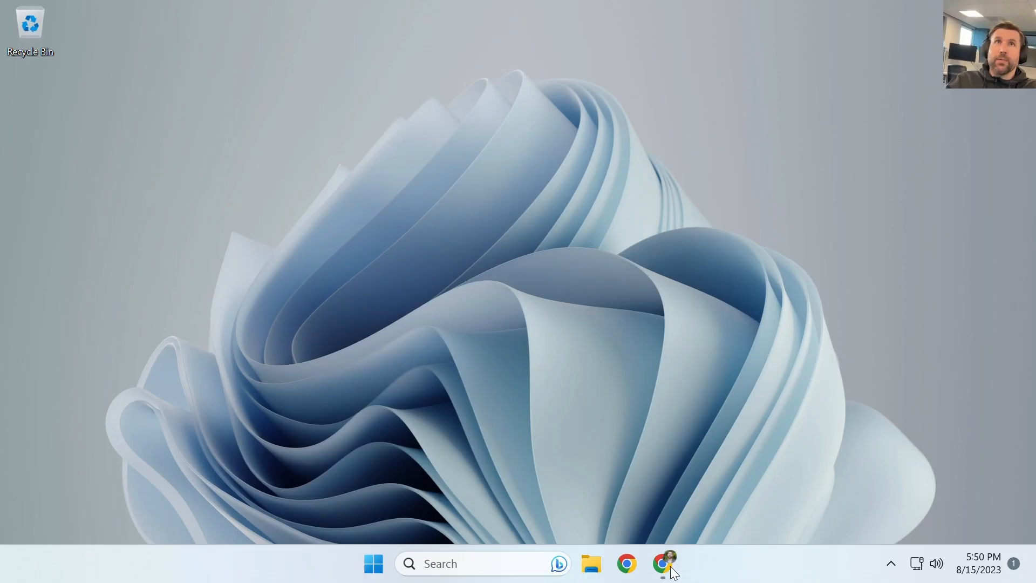
pyautogui.click(663, 566)
pyautogui.click(423, 21)
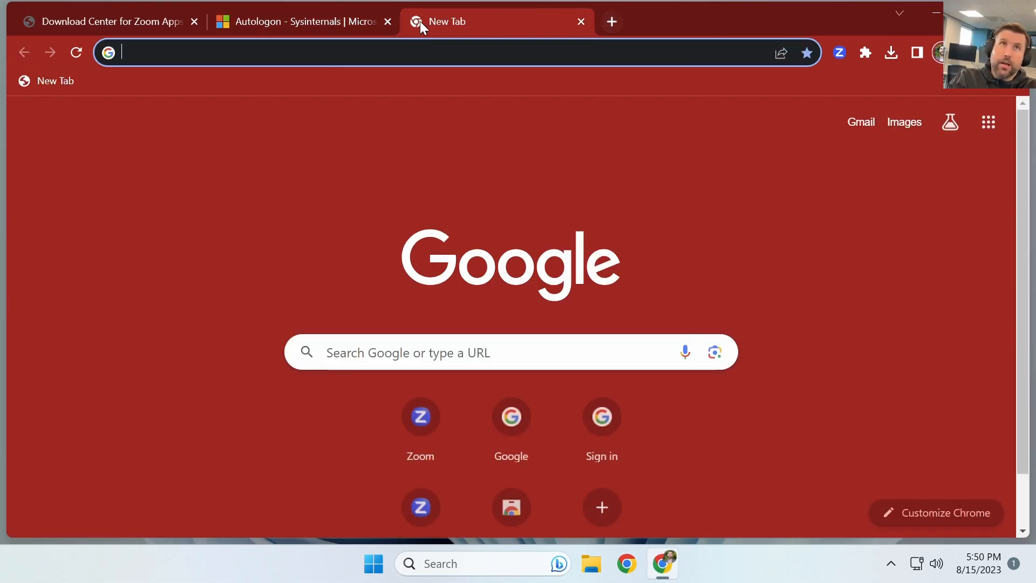
pyautogui.click(194, 22)
# Go to zoom.us/profile and sign in to Zoom with the Google account
pyautogui.write('zoom')
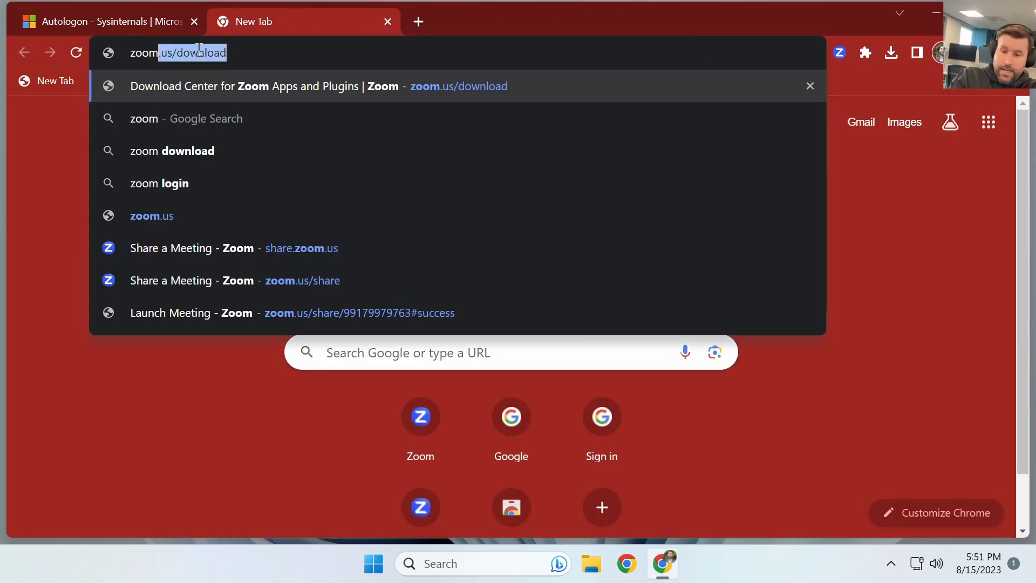
pyautogui.write('us')
pyautogui.press('BackSpace')
pyautogui.press('BackSpace')
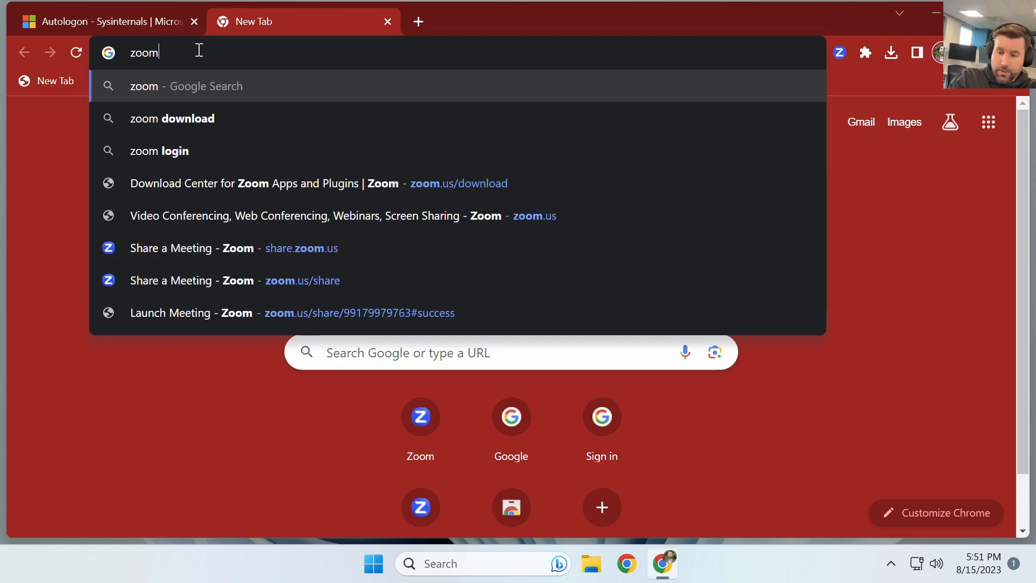
pyautogui.write('.us')
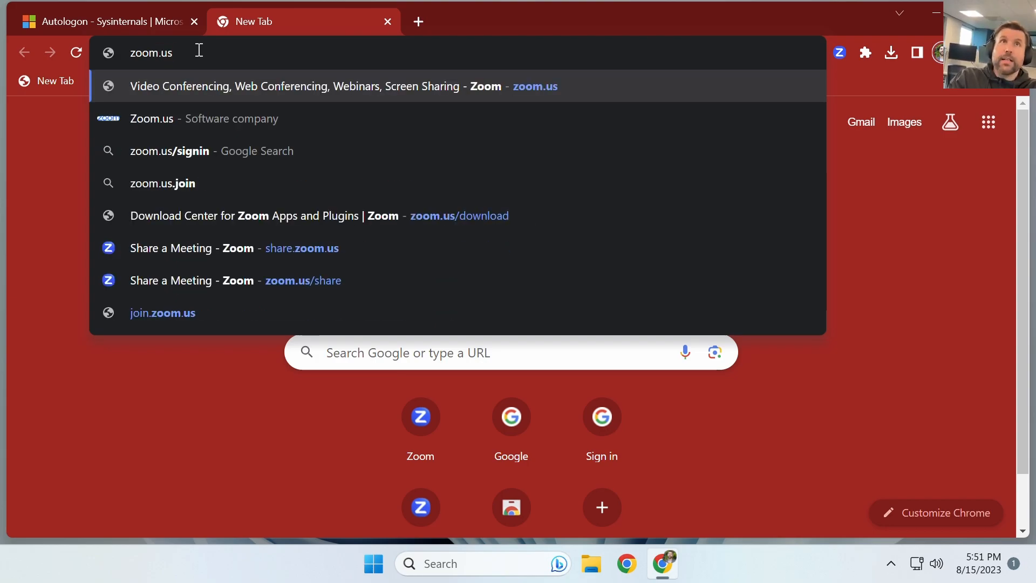
pyautogui.write('/profile')
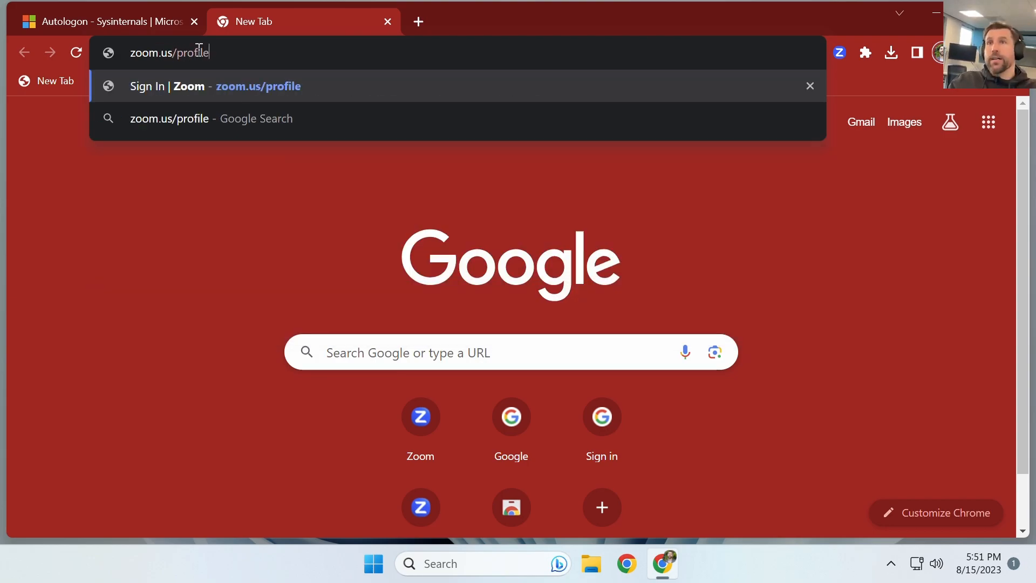
pyautogui.press('Return')
pyautogui.scroll(-3, 529, 350)
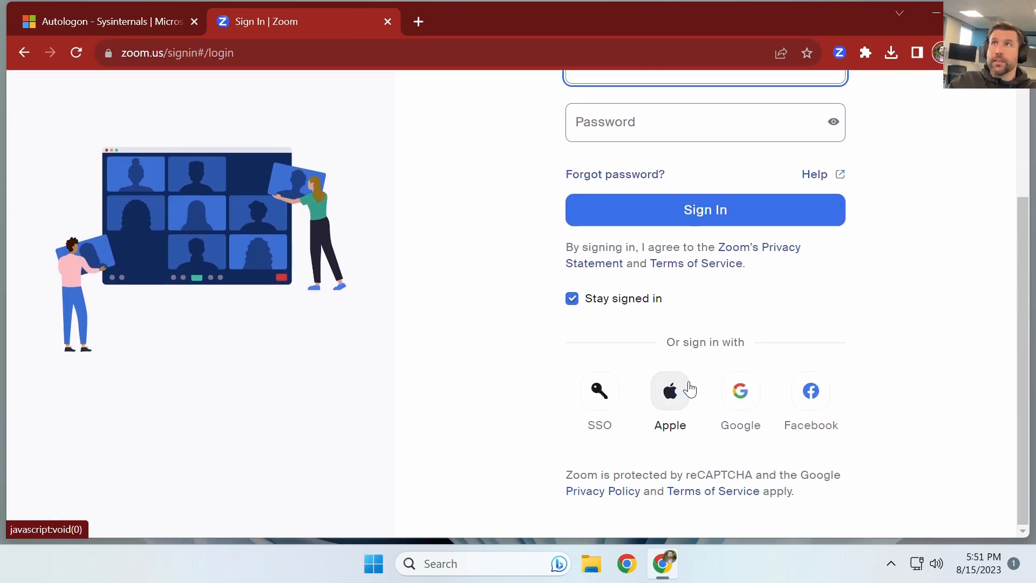
pyautogui.click(741, 399)
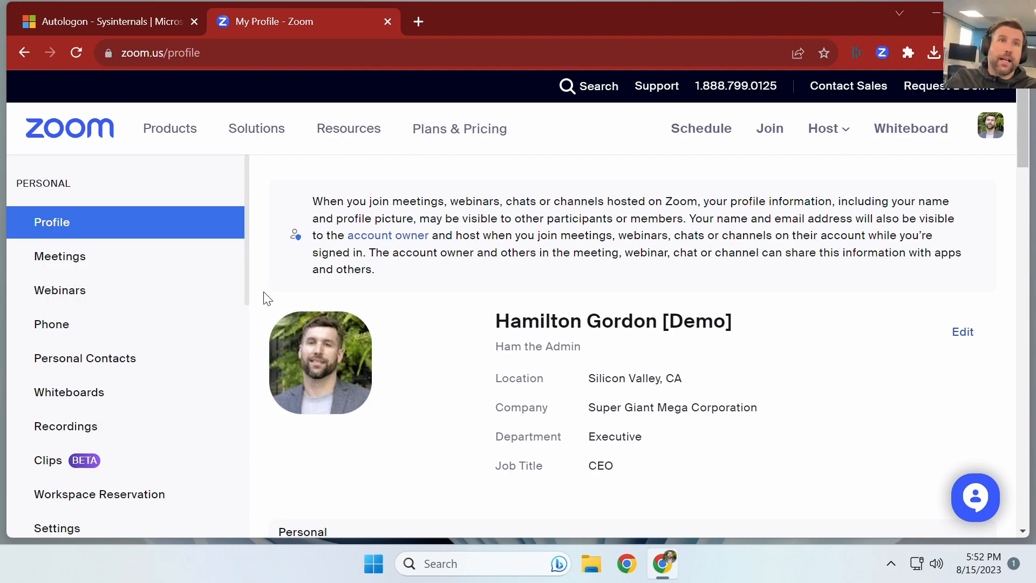
# Close the Autologon page and open the Enrollment page in the admin Device Management section
pyautogui.scroll(-3, 503, 308)
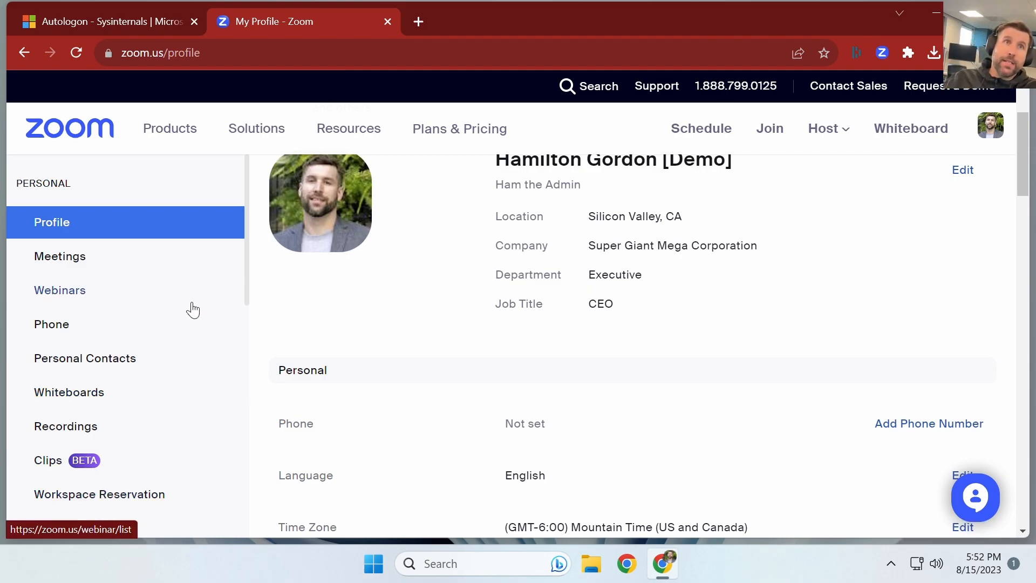
pyautogui.scroll(-7, 195, 305)
pyautogui.doubleClick(21, 229)
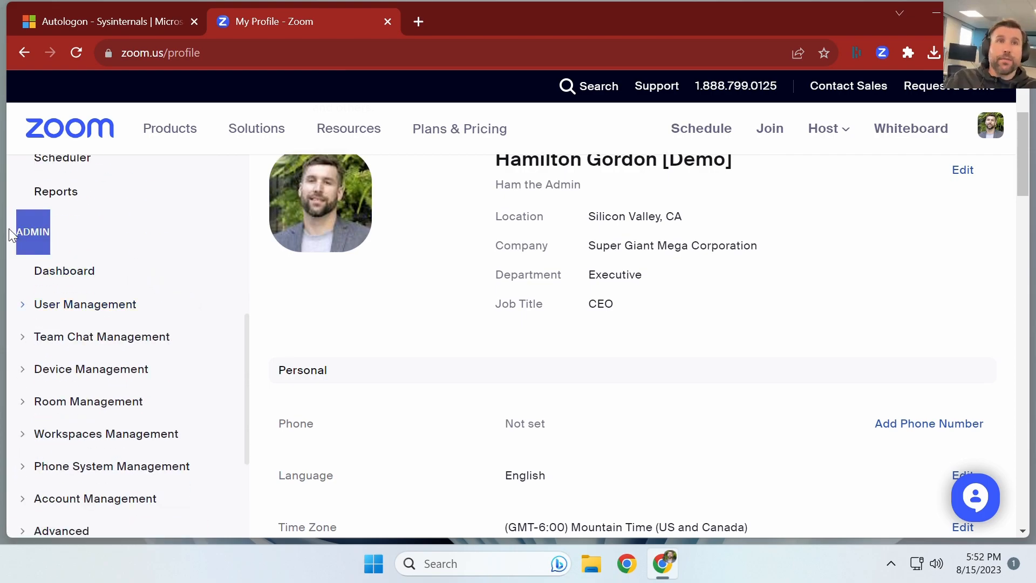
pyautogui.click(20, 404)
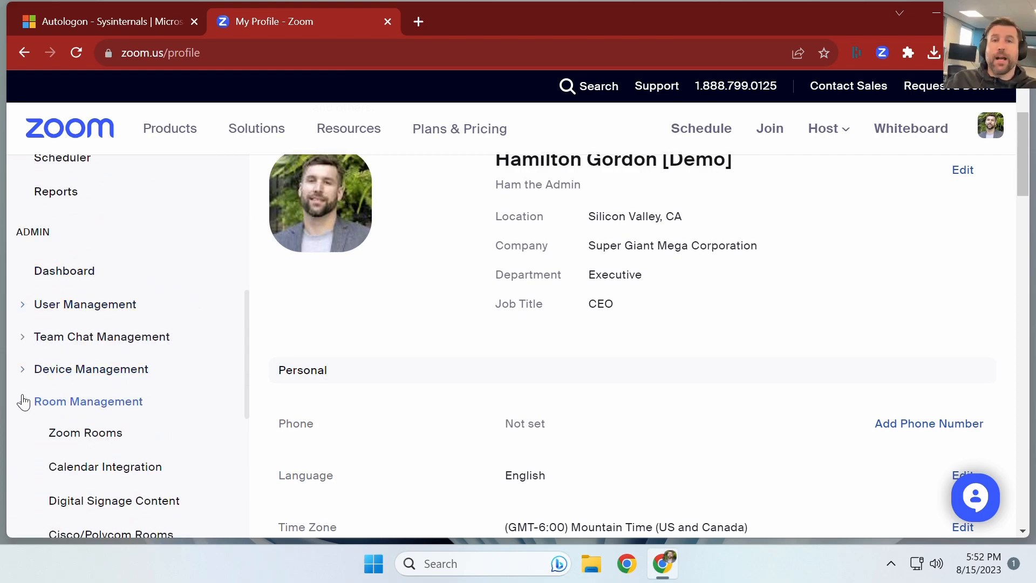
pyautogui.click(23, 401)
pyautogui.click(29, 373)
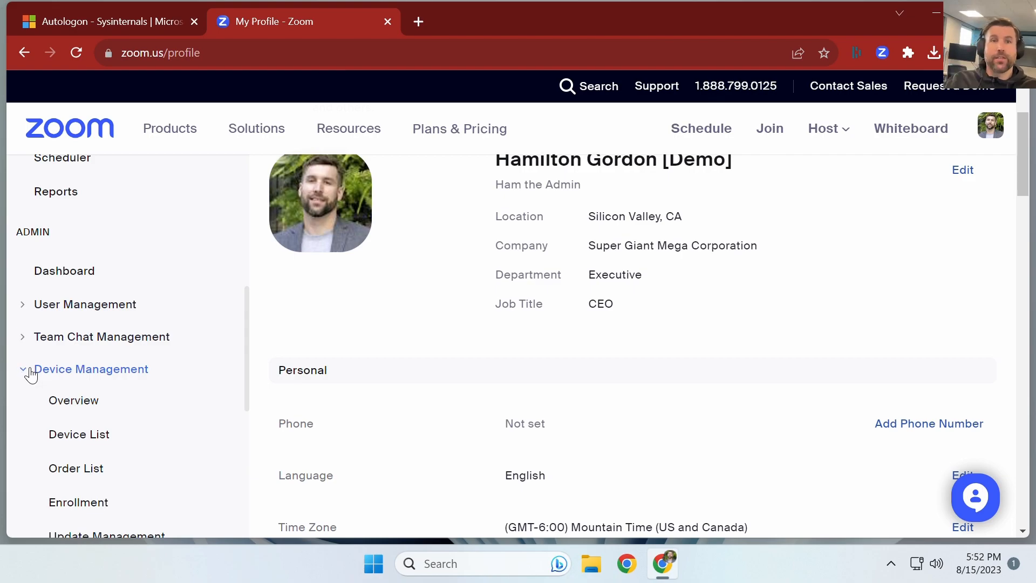
pyautogui.scroll(-3, 39, 379)
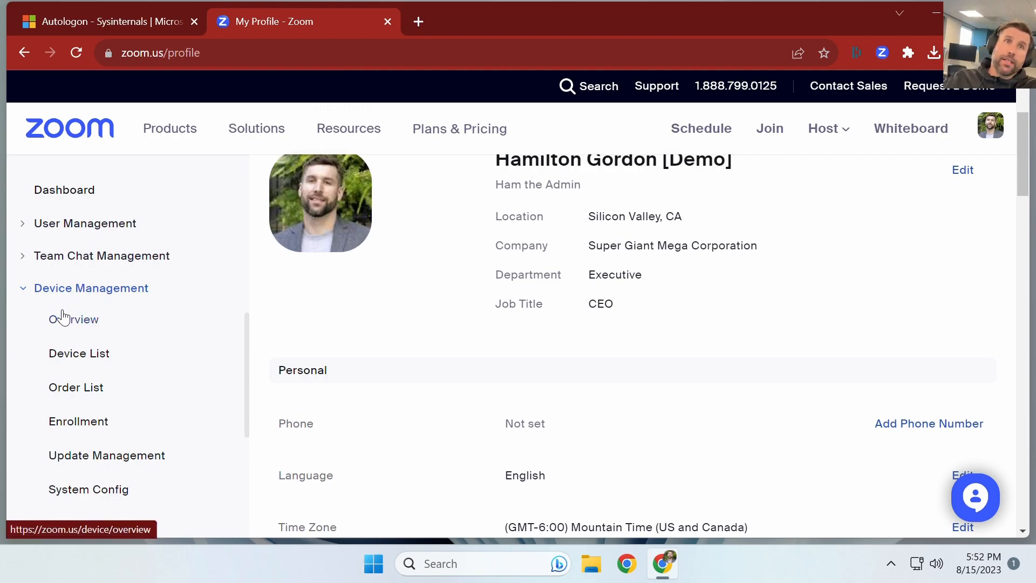
pyautogui.click(194, 22)
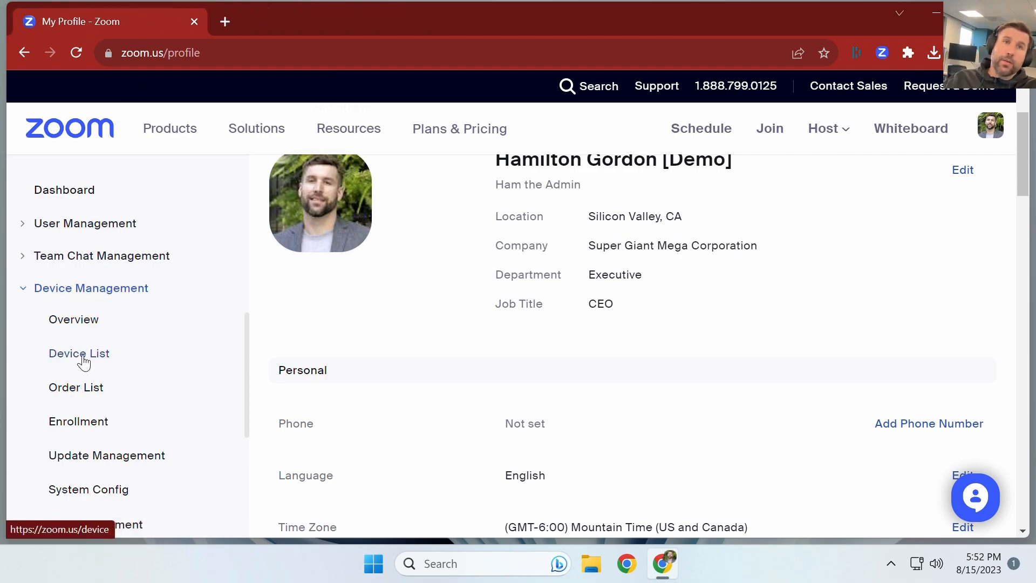
pyautogui.click(78, 422)
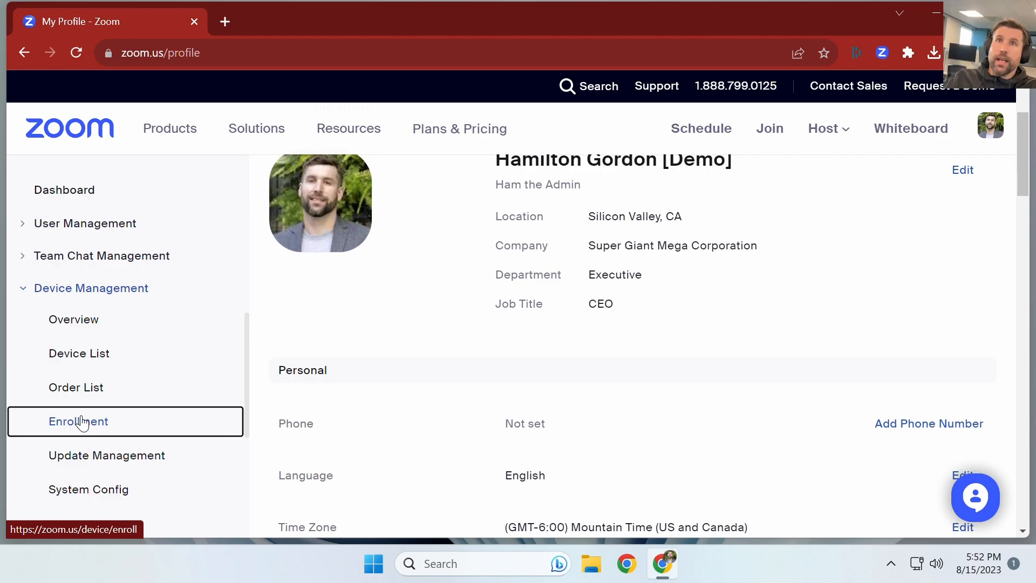
# Examine the enrolled Apple, Windows and appliance device overview and the available device enrollment options
pyautogui.scroll(-6, 522, 265)
pyautogui.scroll(2, 522, 265)
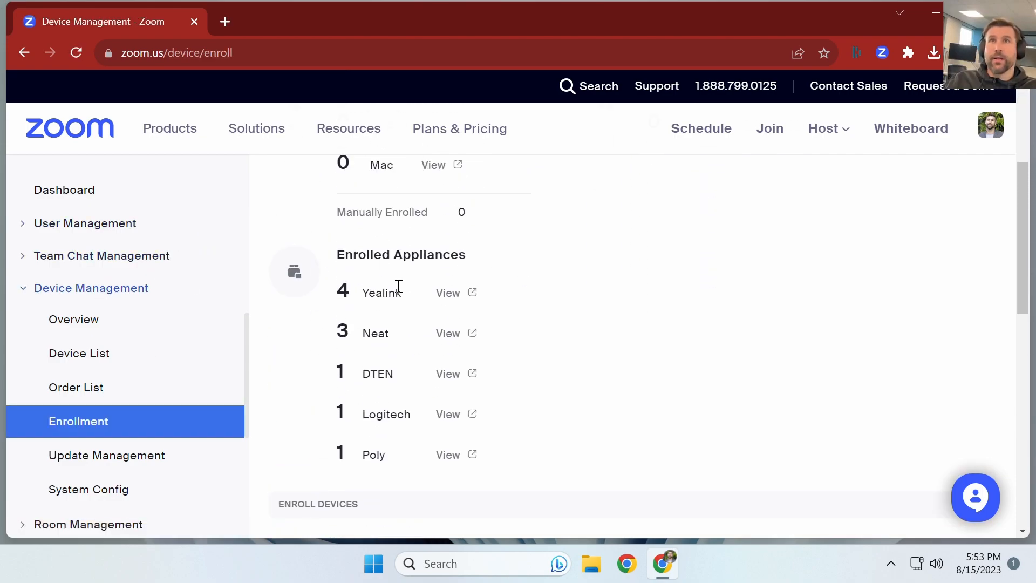
pyautogui.moveTo(372, 271); pyautogui.dragTo(336, 254)
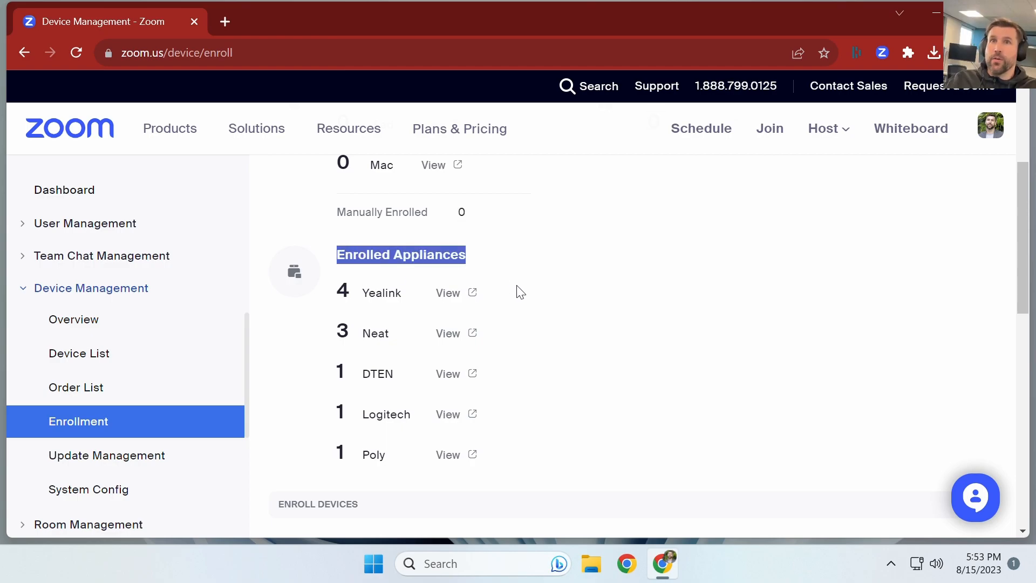
pyautogui.scroll(4, 513, 292)
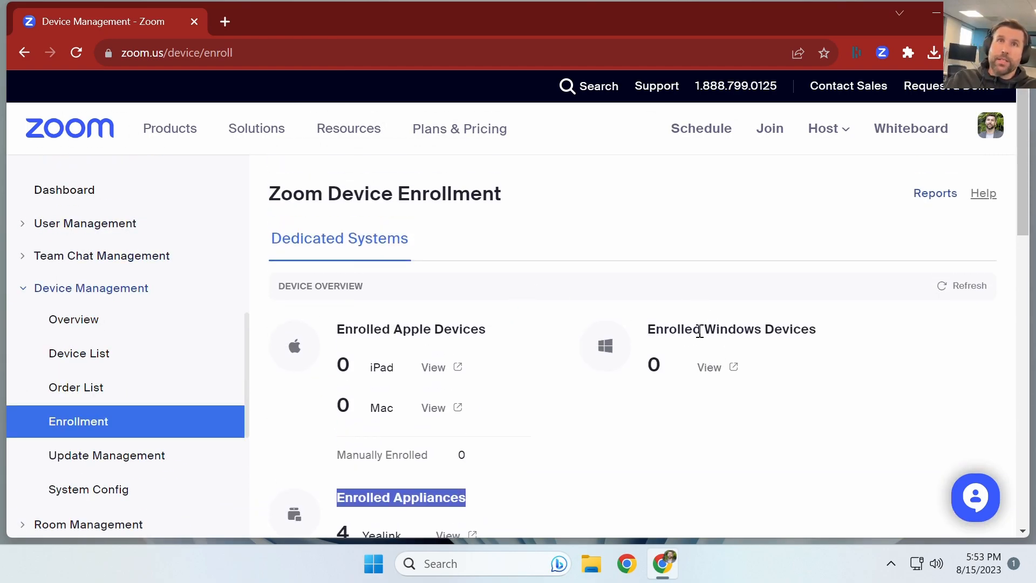
pyautogui.scroll(-6, 533, 358)
pyautogui.scroll(-2, 533, 358)
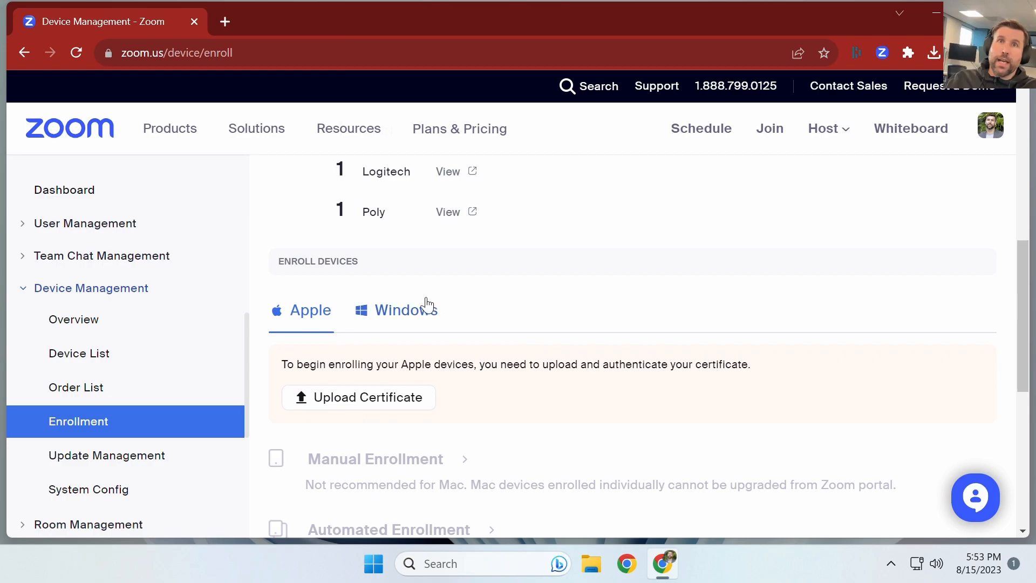
pyautogui.scroll(8, 491, 282)
pyautogui.scroll(-9, 492, 287)
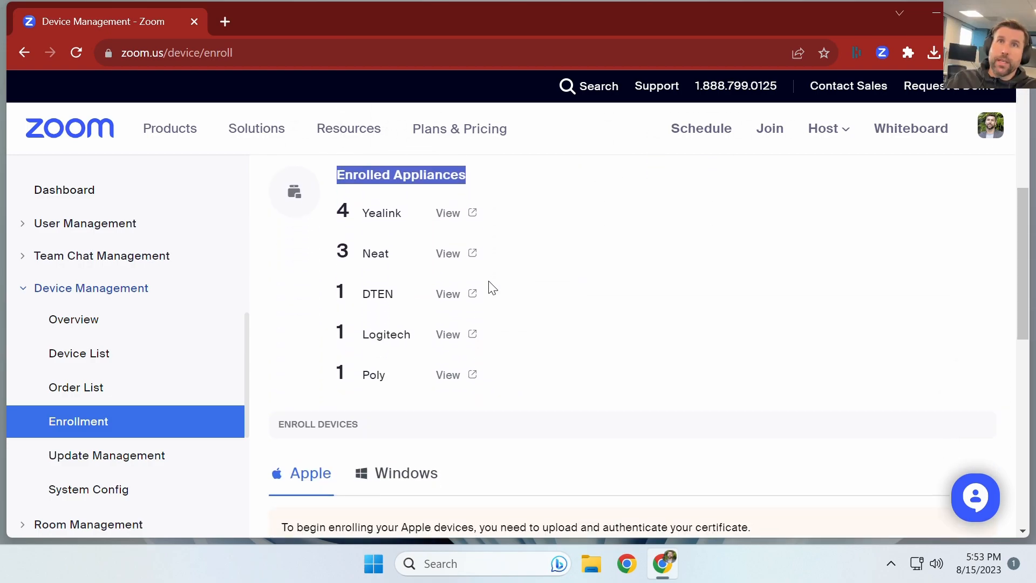
# Choose Windows as the platform to enroll and display its Manual Enrollment instructions
pyautogui.click(412, 321)
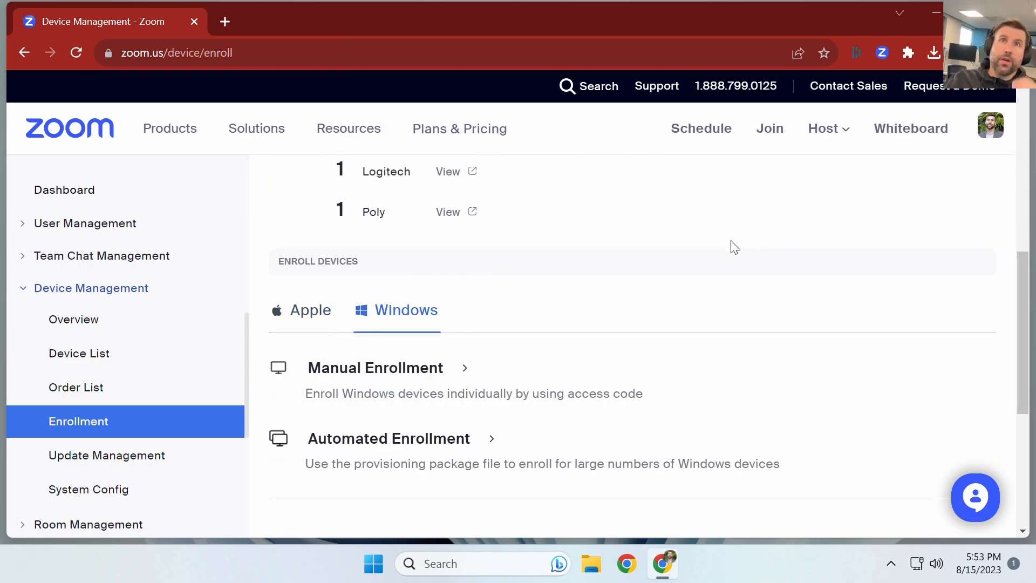
pyautogui.scroll(-2, 745, 239)
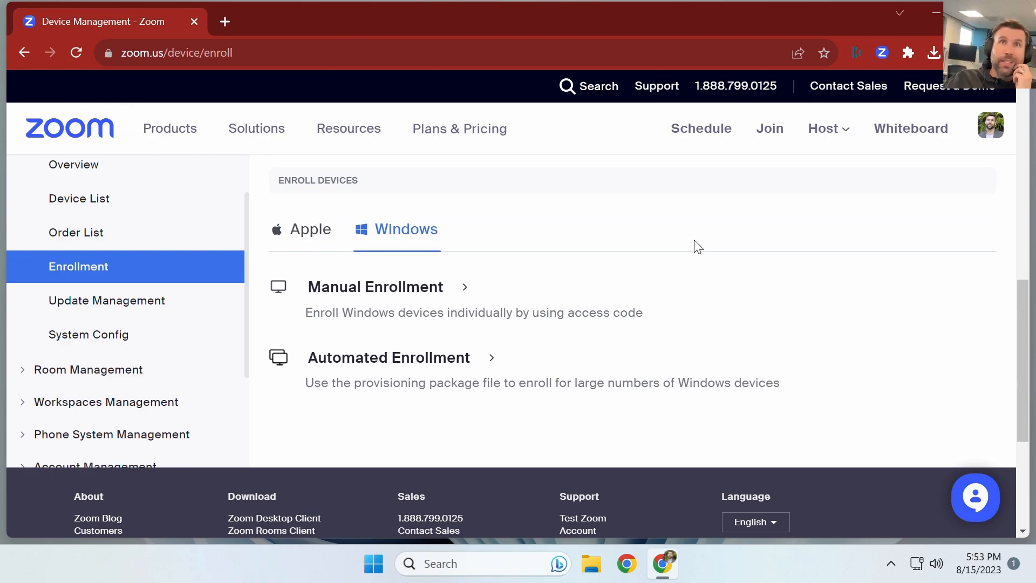
pyautogui.click(381, 288)
pyautogui.click(301, 195)
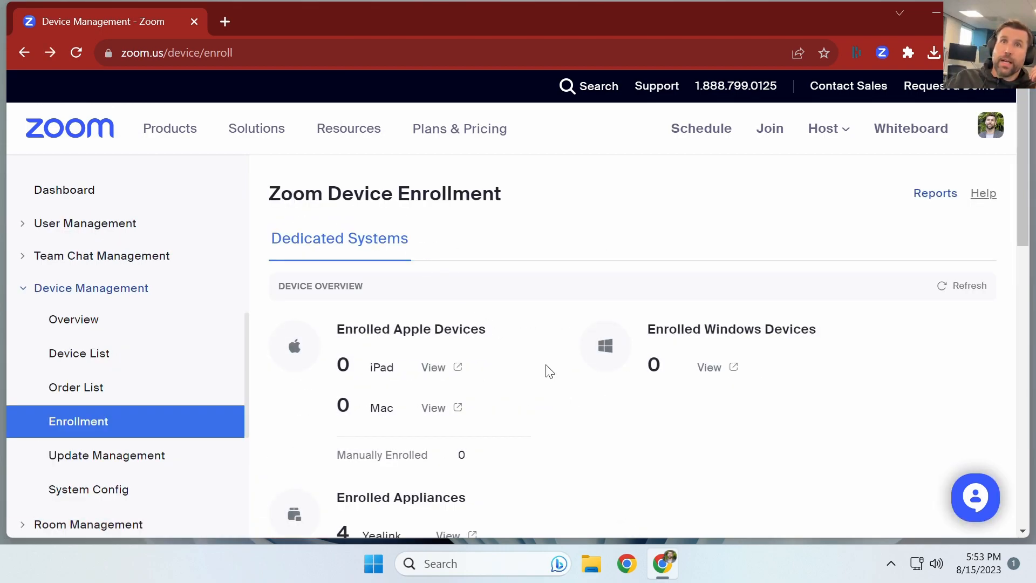
pyautogui.scroll(-9, 542, 350)
pyautogui.scroll(5, 541, 352)
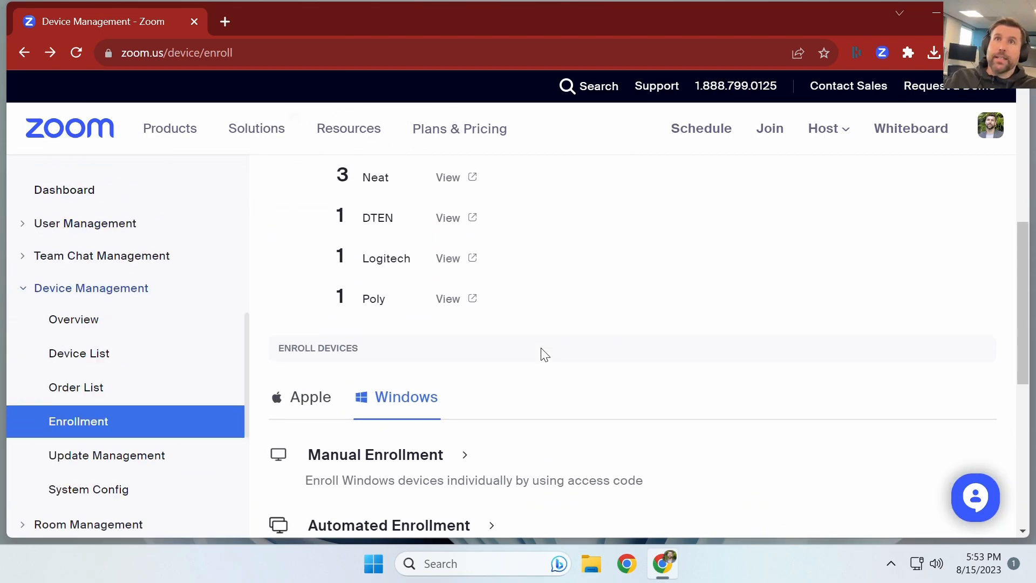
pyautogui.click(383, 460)
pyautogui.scroll(-1, 727, 245)
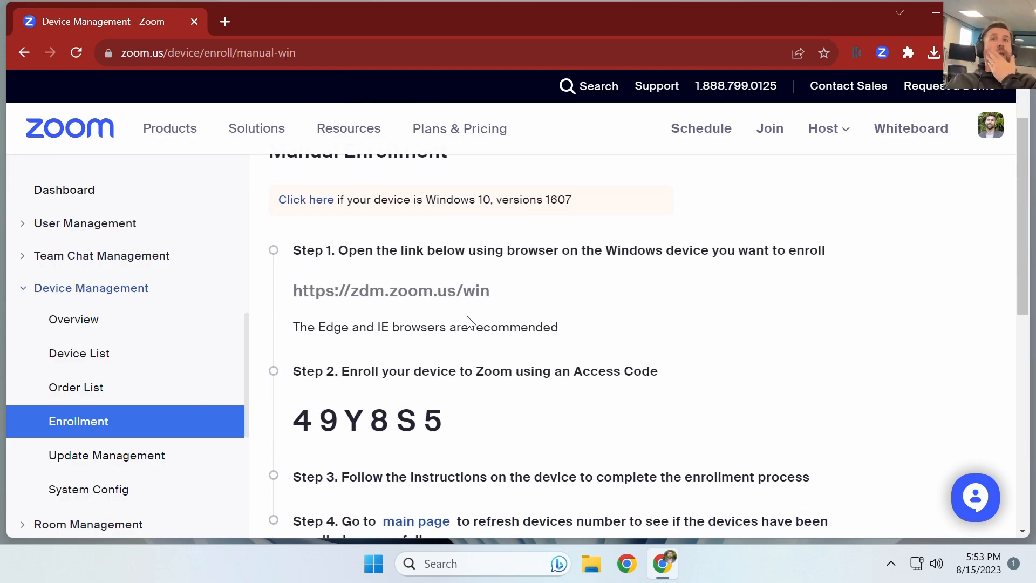
pyautogui.rightClick(402, 300)
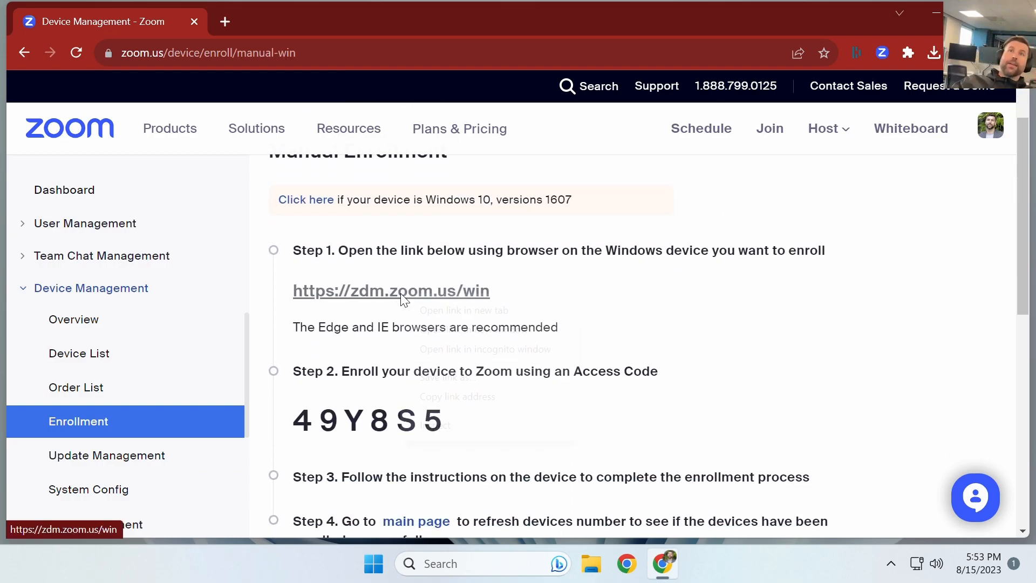
pyautogui.click(461, 312)
pyautogui.click(269, 22)
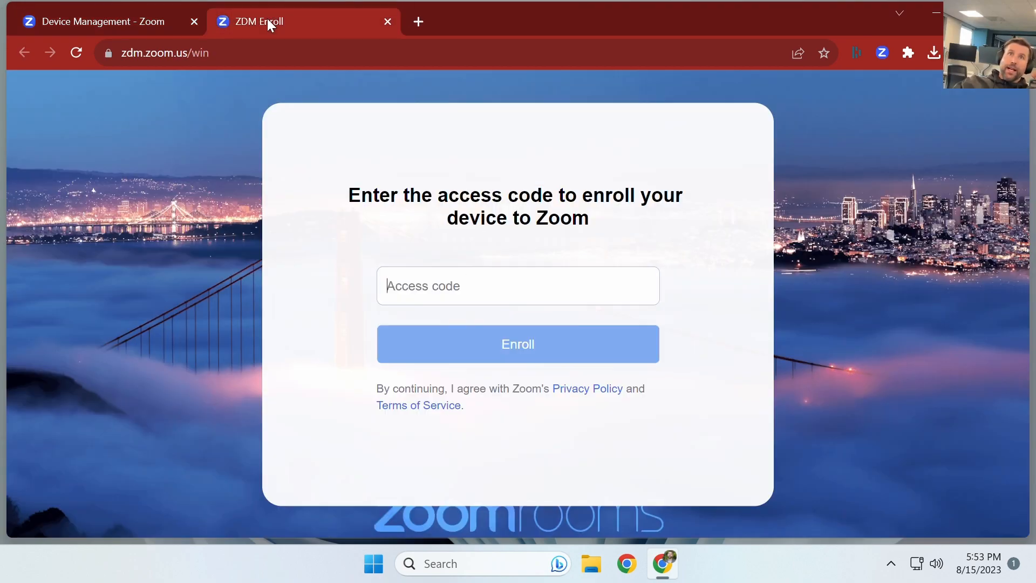
# Copy the access code from the Manual Enrollment instructions, paste it into the ZDM Enroll page and submit it
pyautogui.click(125, 34)
pyautogui.moveTo(293, 371); pyautogui.dragTo(423, 373)
pyautogui.moveTo(459, 423); pyautogui.dragTo(293, 422)
pyautogui.hotkey('ctrl', 'c')
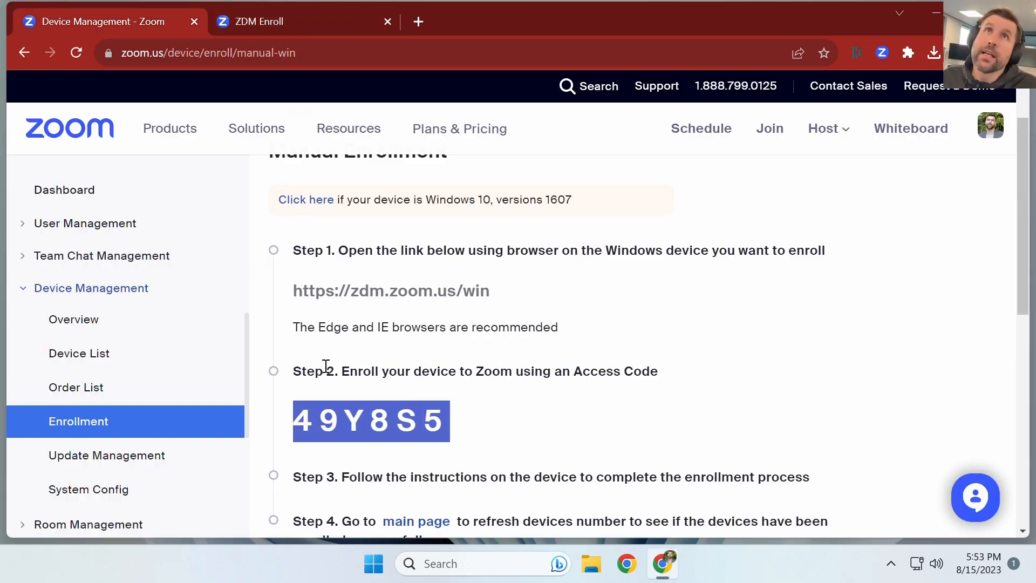
pyautogui.click(356, 16)
pyautogui.hotkey('ctrl', 'v')
pyautogui.press('Return')
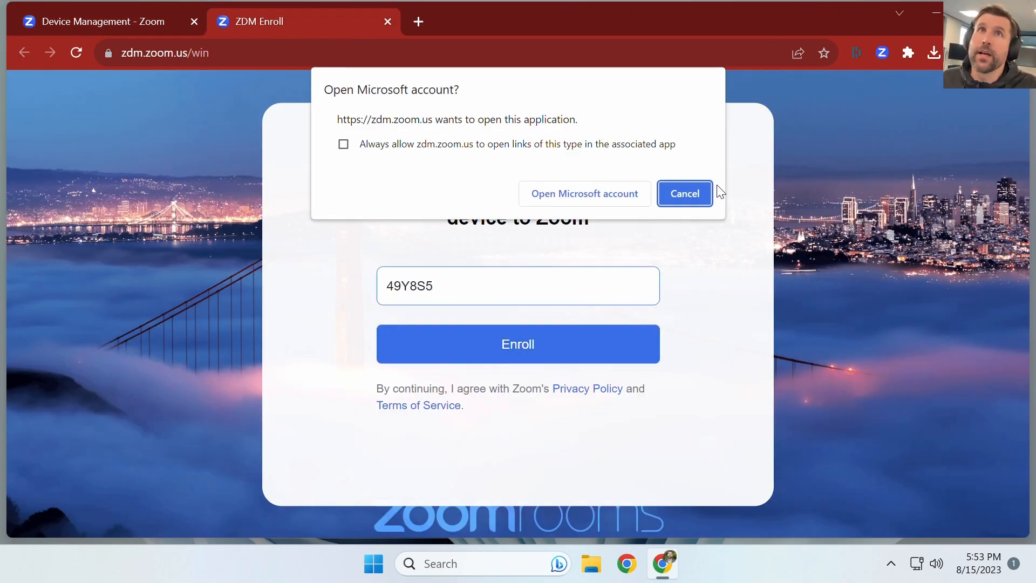
# Always allow zdm.zoom.us to open the Microsoft account app and complete the work or school account setup with the prefilled details
pyautogui.click(344, 145)
pyautogui.click(618, 192)
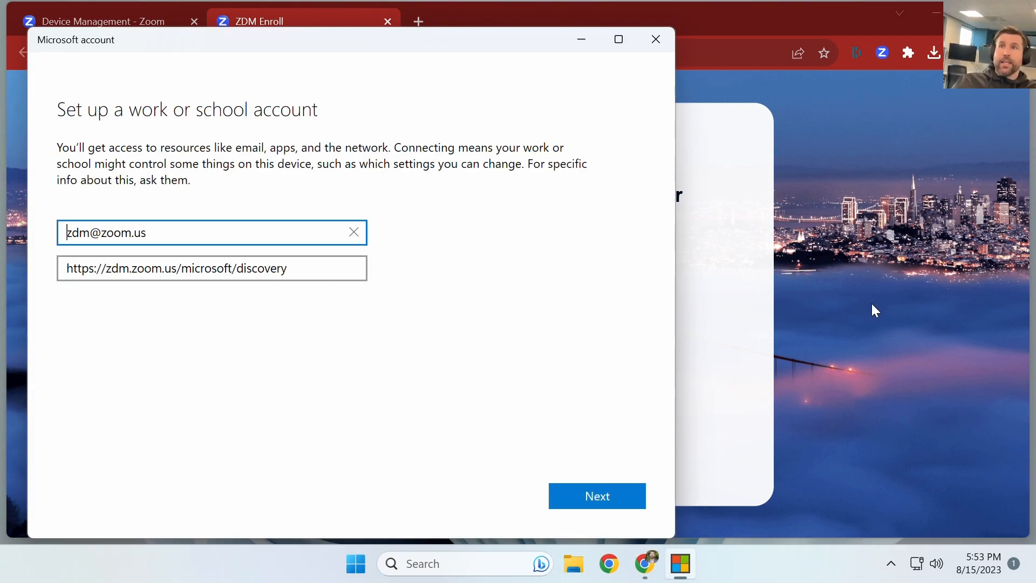
pyautogui.click(599, 502)
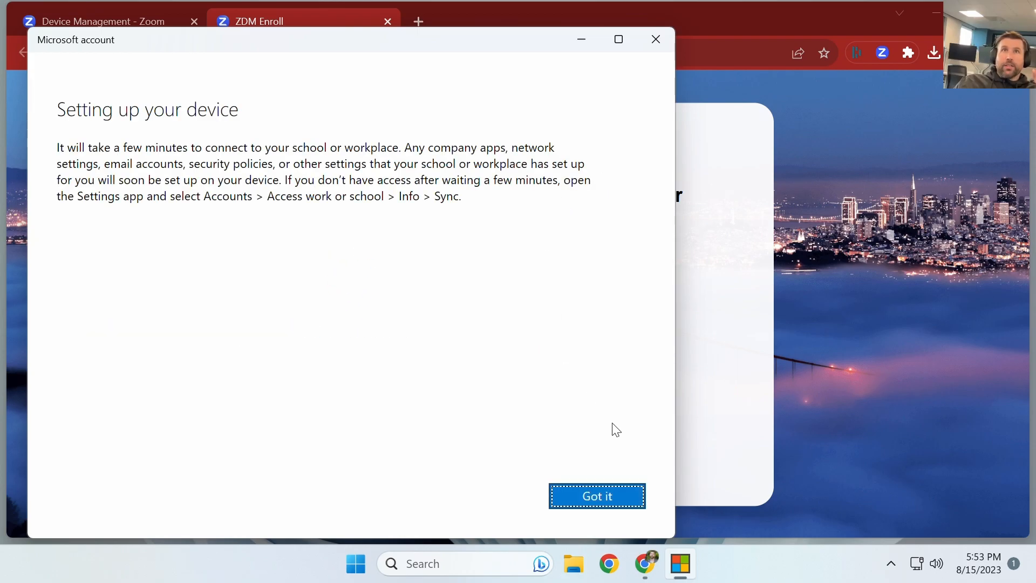
pyautogui.click(626, 502)
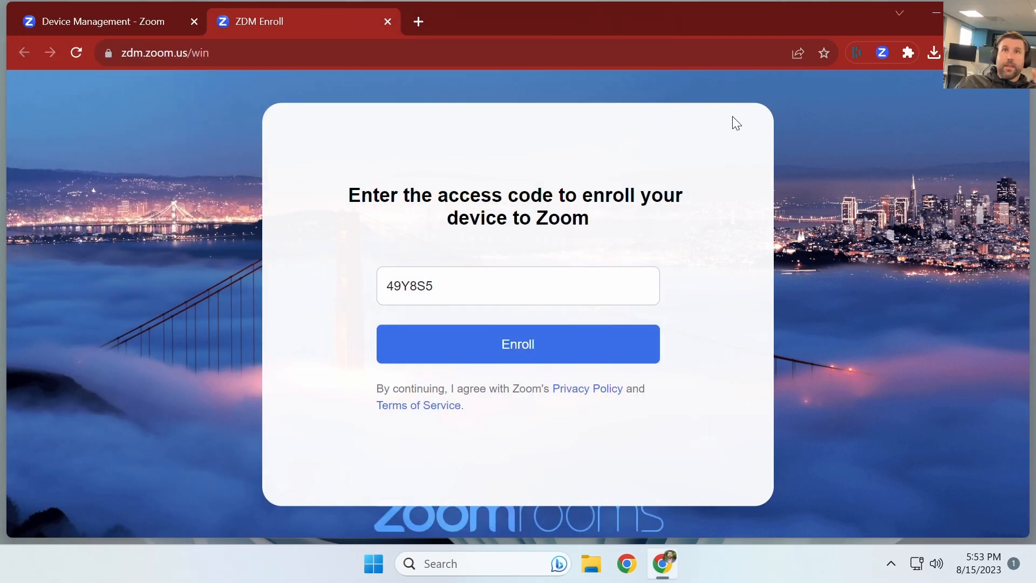
# Return to the Zoom Device Enrollment overview and view the list of enrolled Windows devices
pyautogui.click(141, 25)
pyautogui.scroll(1, 319, 213)
pyautogui.click(301, 194)
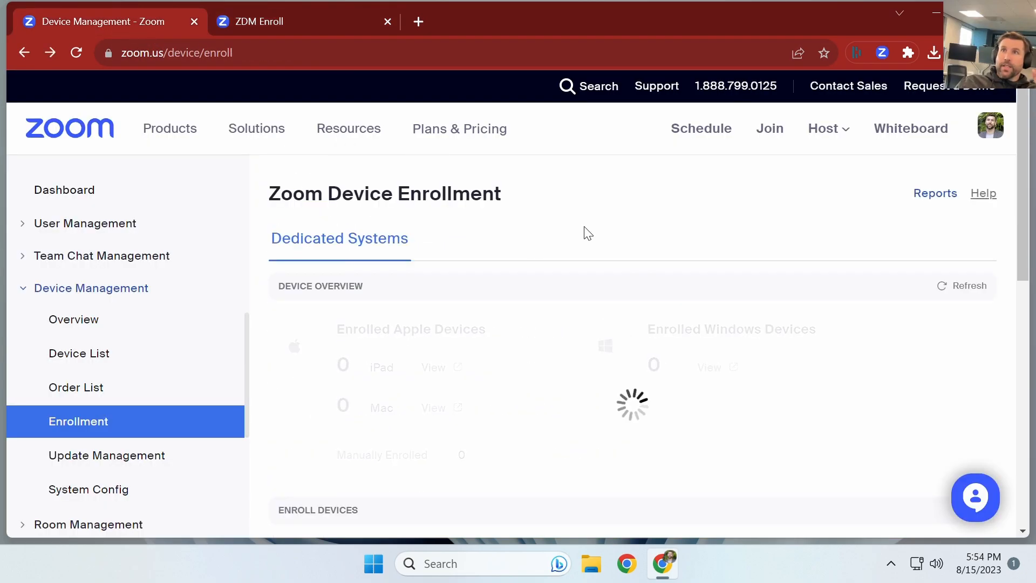
pyautogui.tripleClick(795, 320)
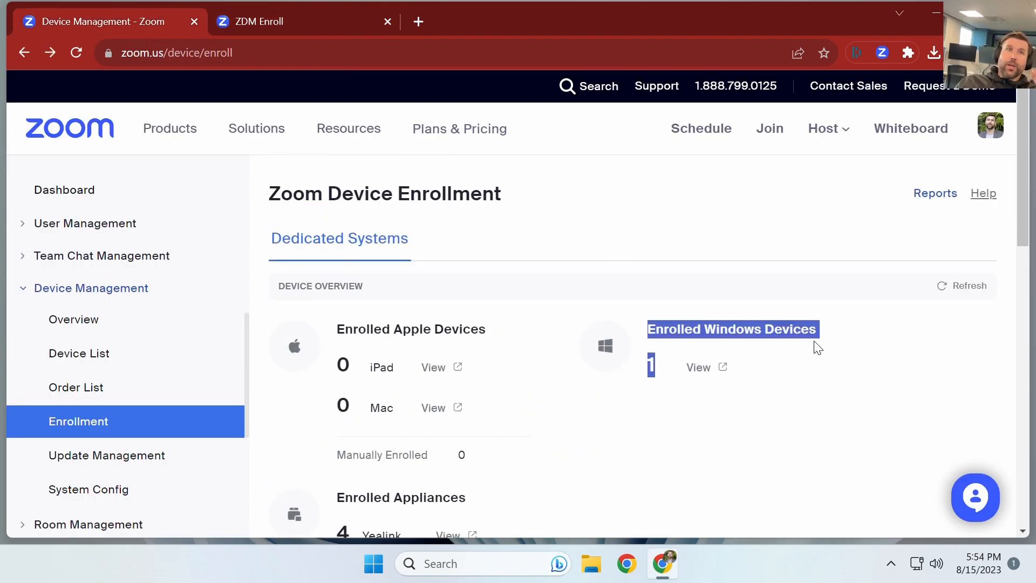
pyautogui.click(662, 390)
pyautogui.scroll(-1, 662, 413)
pyautogui.click(698, 289)
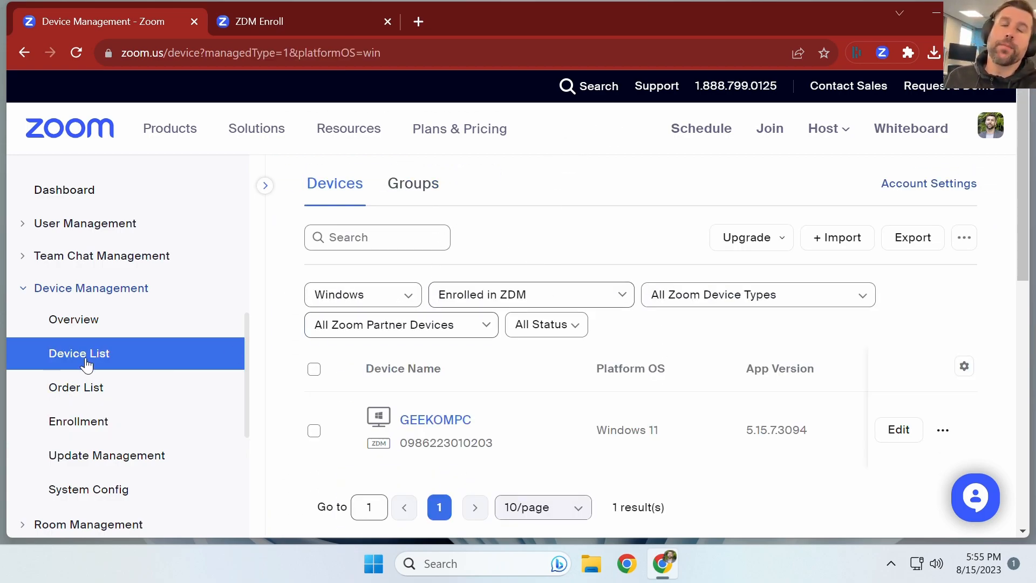
# View the platform and enrollment filter options of the device list, keeping Windows and Enrolled in ZDM selected
pyautogui.click(408, 295)
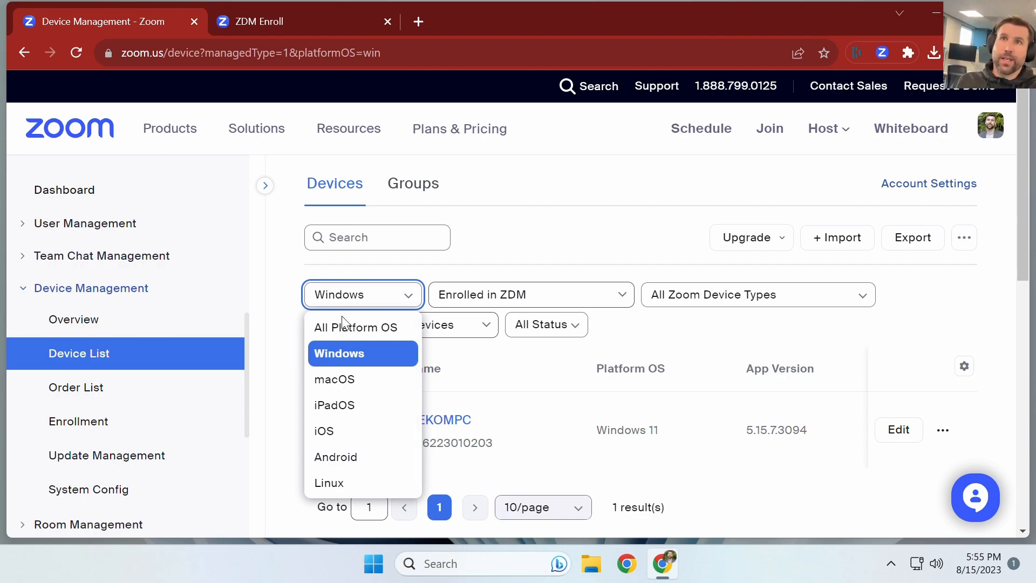
pyautogui.click(521, 295)
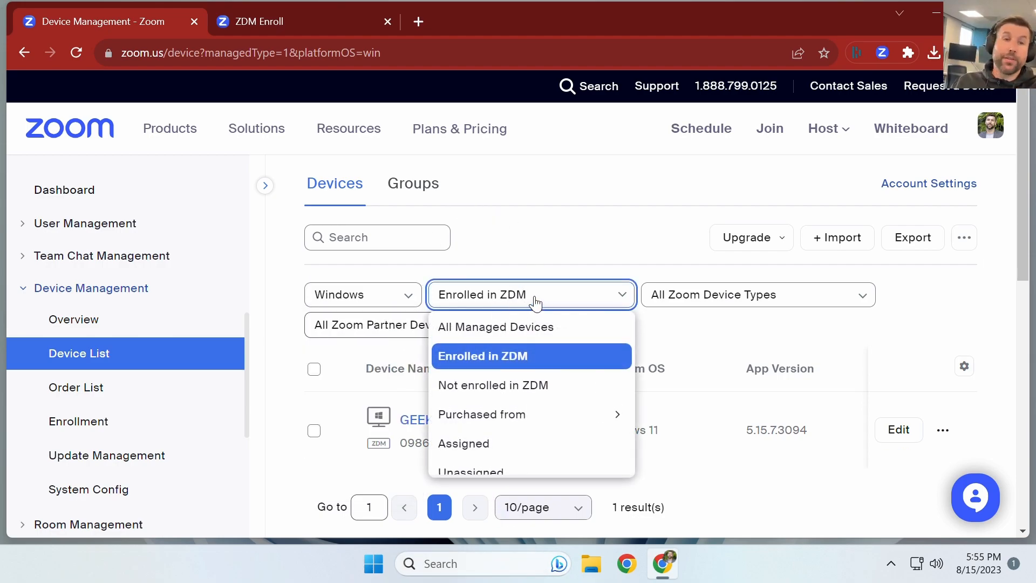
pyautogui.click(564, 208)
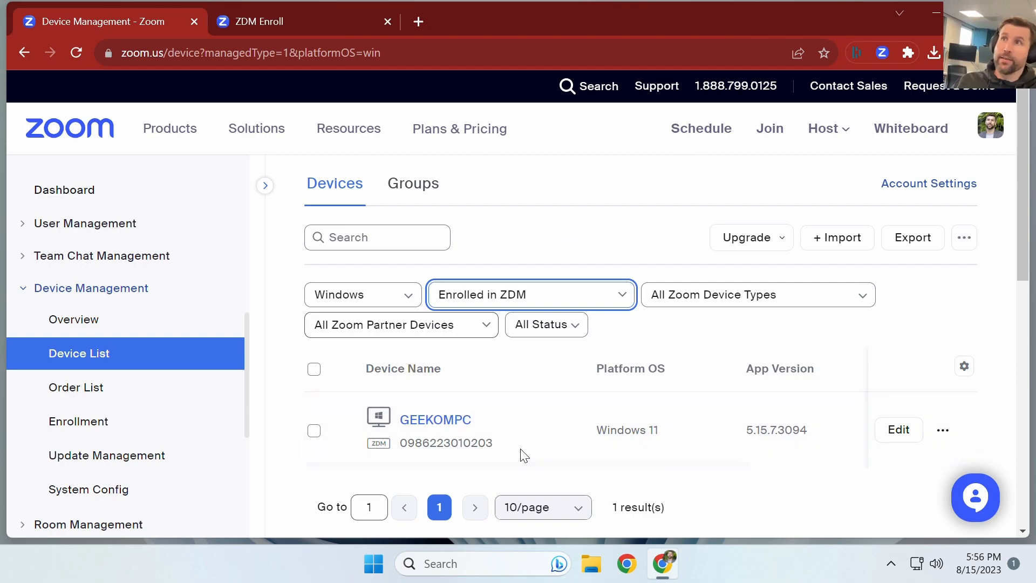
# Open the management options for GEEKOMPC and check the device for Windows updates
pyautogui.click(893, 430)
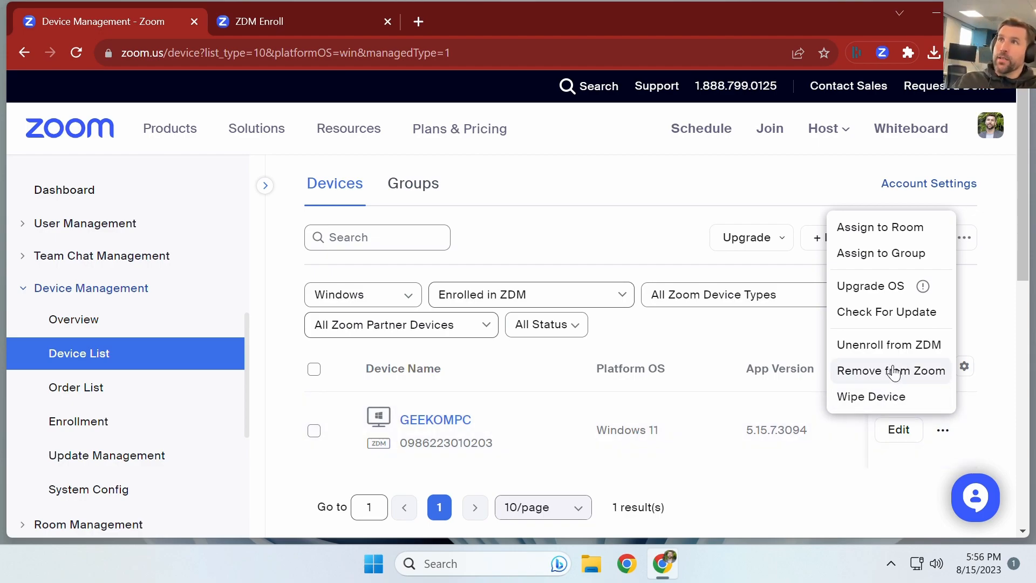
pyautogui.moveTo(942, 433)
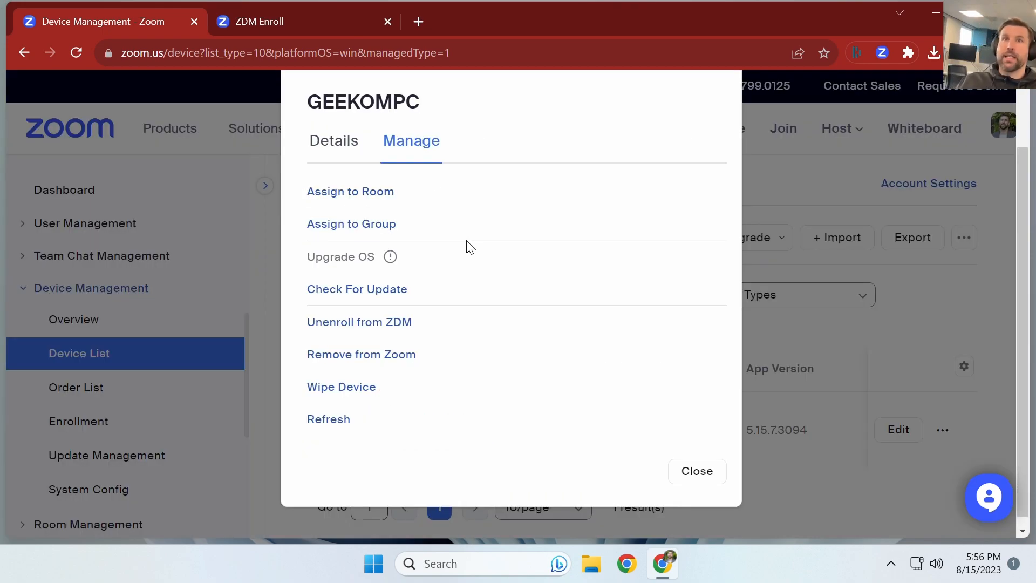
pyautogui.click(393, 290)
pyautogui.scroll(-2, 698, 227)
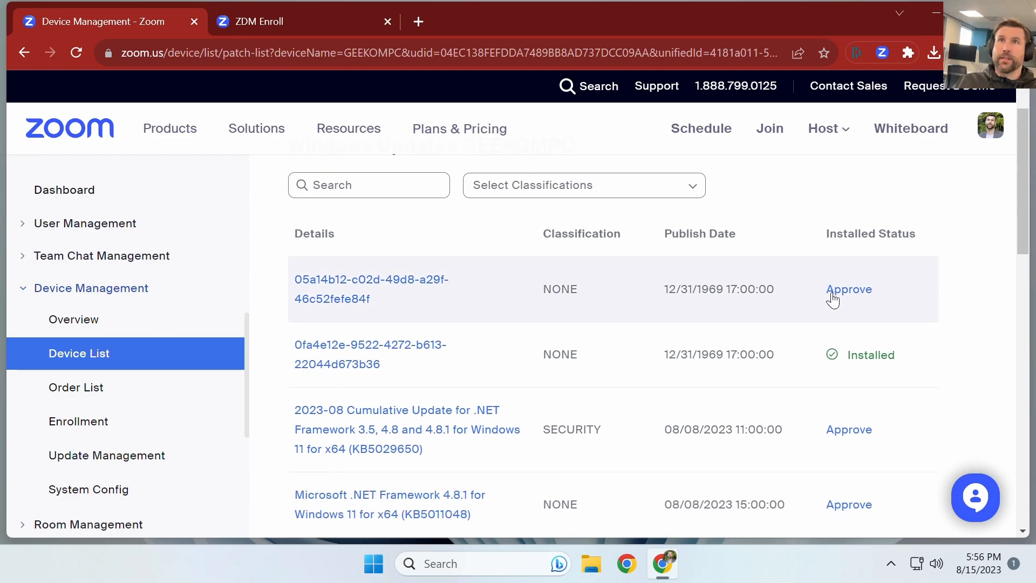
# Filter the updates by the Security classification and approve the 2023-08 .NET Framework 3.5, 4.8 and 4.8.1 cumulative update (KB5029650)
pyautogui.click(544, 184)
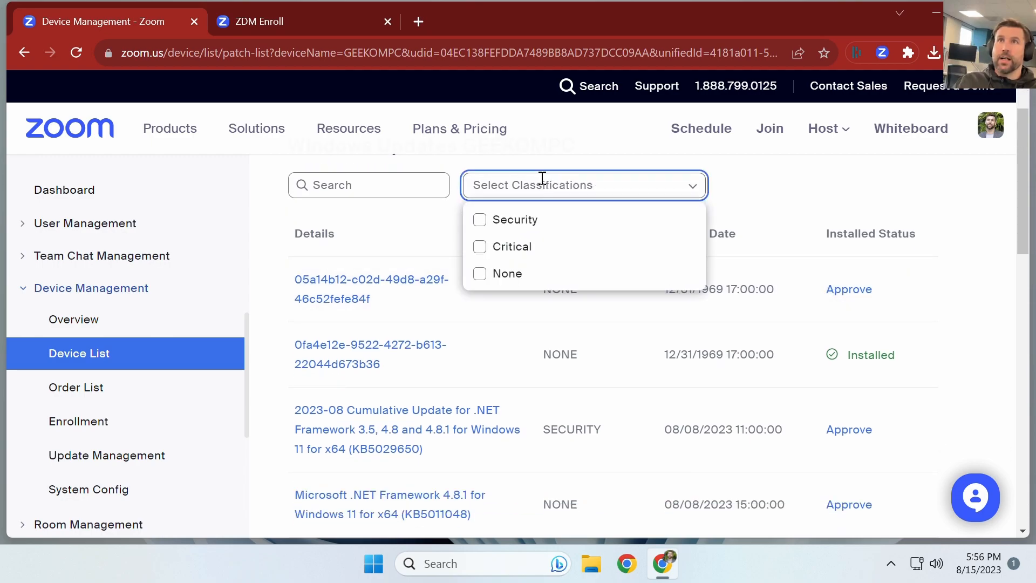
pyautogui.click(517, 219)
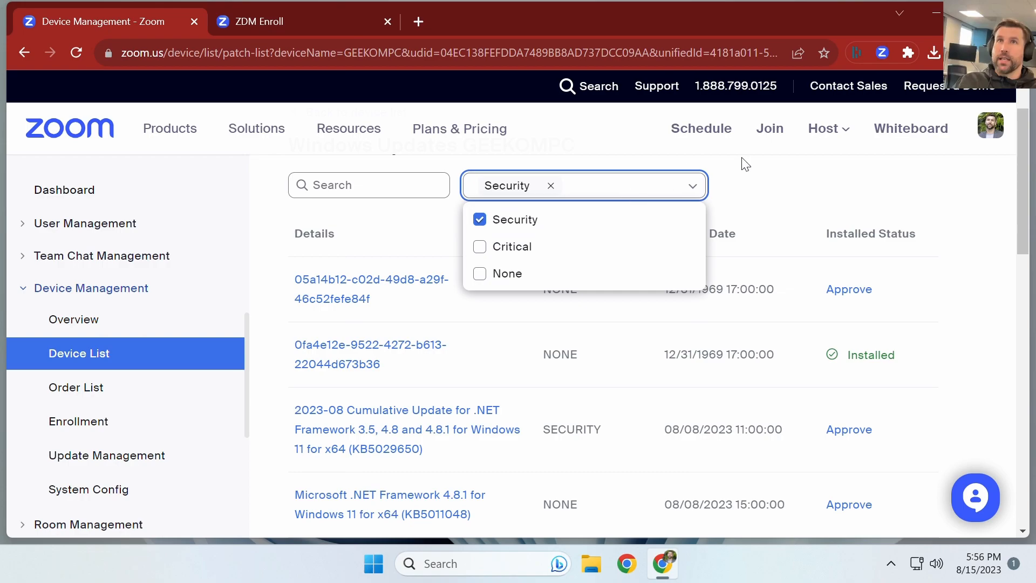
pyautogui.moveTo(770, 160); pyautogui.dragTo(739, 204)
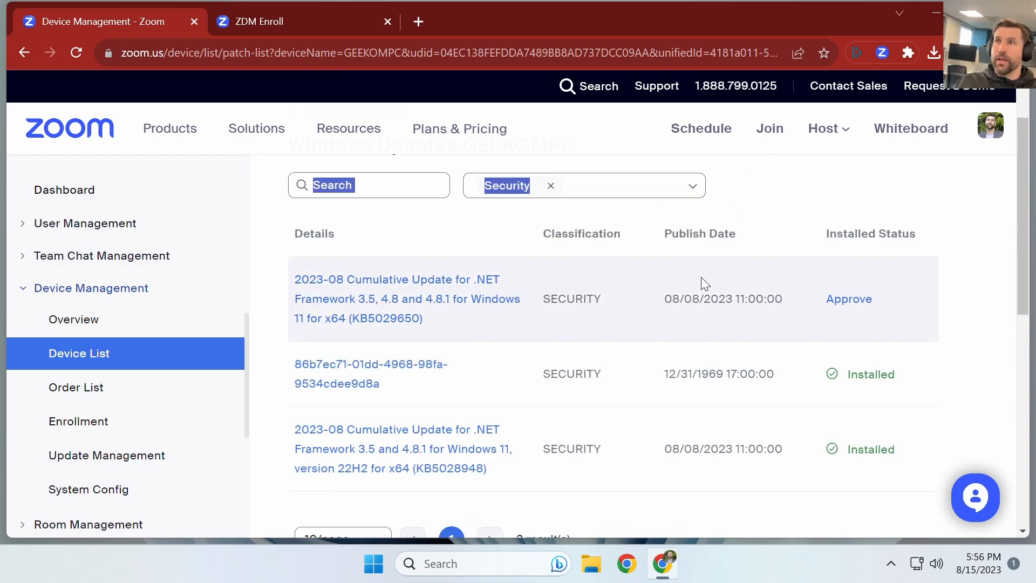
pyautogui.scroll(2, 705, 283)
pyautogui.click(851, 381)
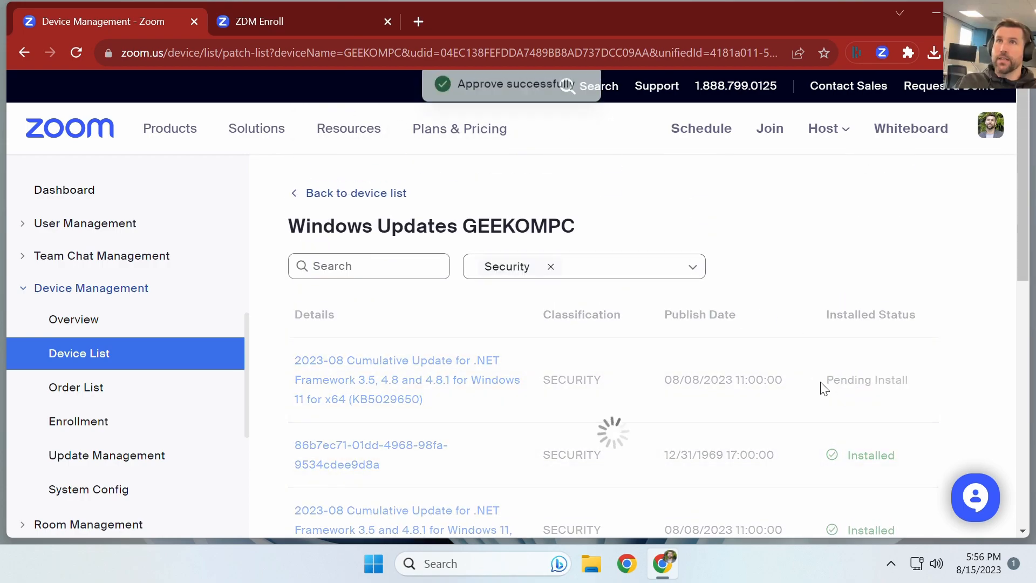
# Check the updates under the Critical classification and review the installed status of the Security updates for GEEKOMPC
pyautogui.click(551, 266)
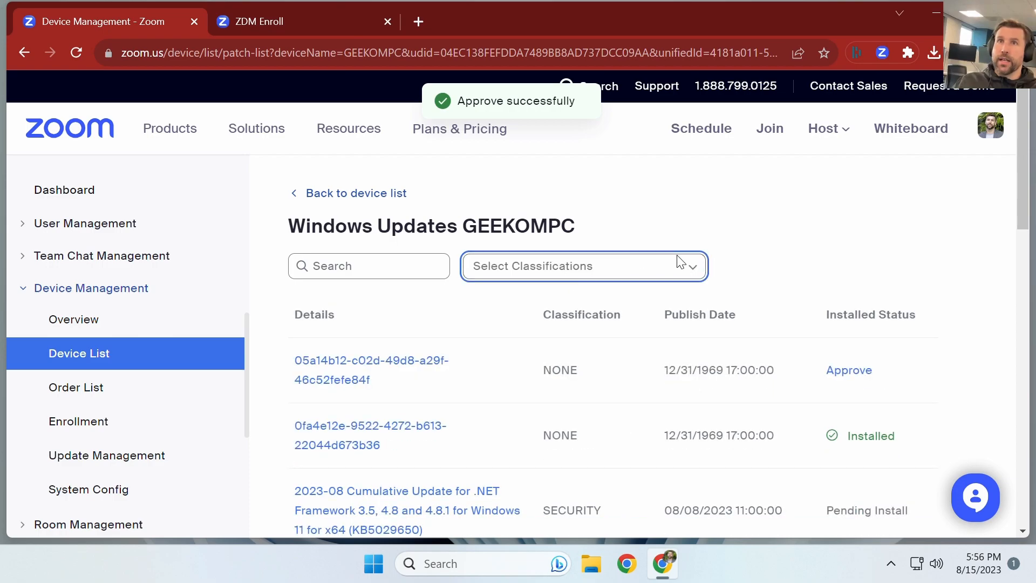
pyautogui.click(680, 264)
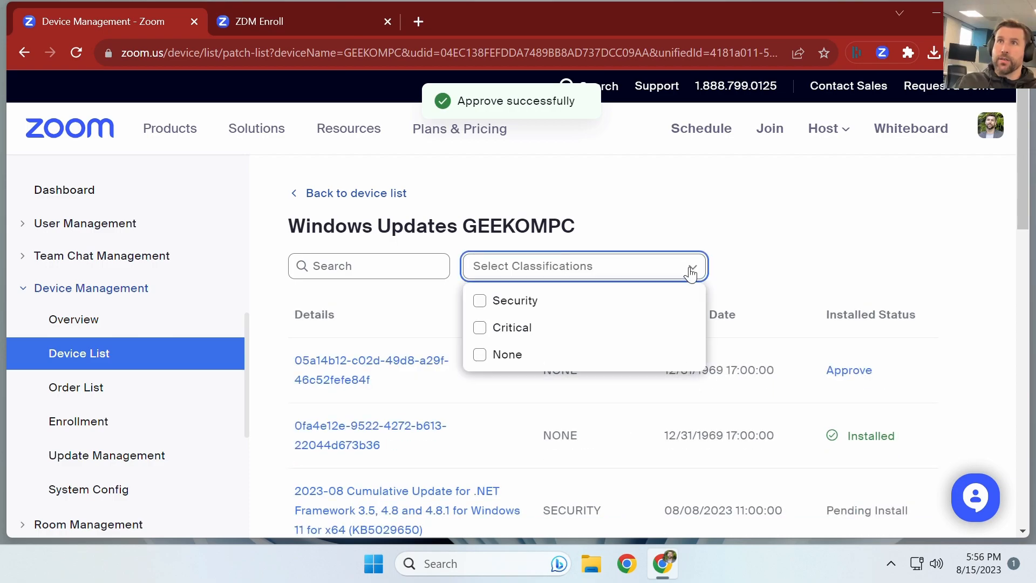
pyautogui.click(480, 328)
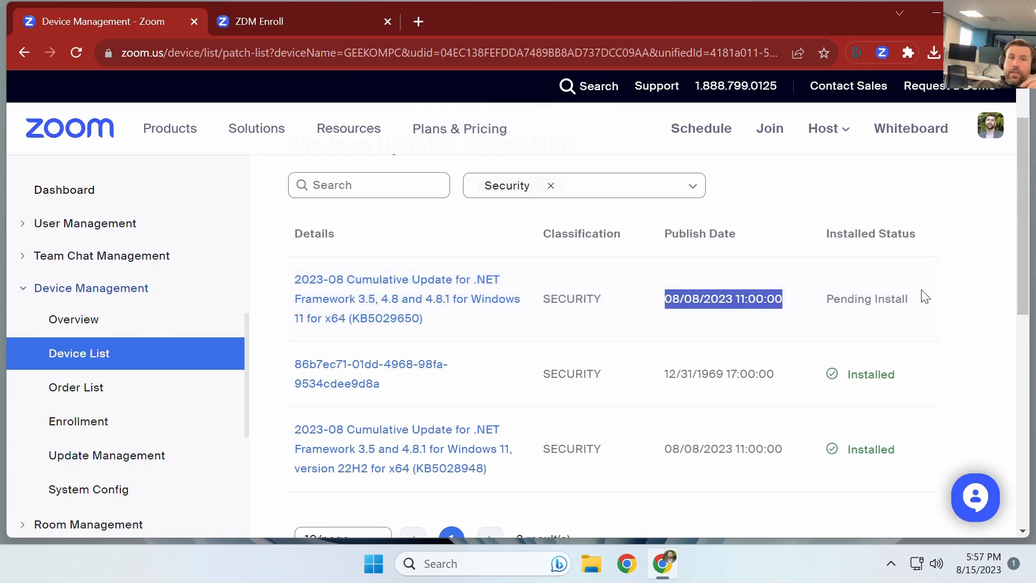
pyautogui.scroll(-2, 918, 349)
pyautogui.scroll(1, 918, 350)
pyautogui.scroll(-3, 682, 429)
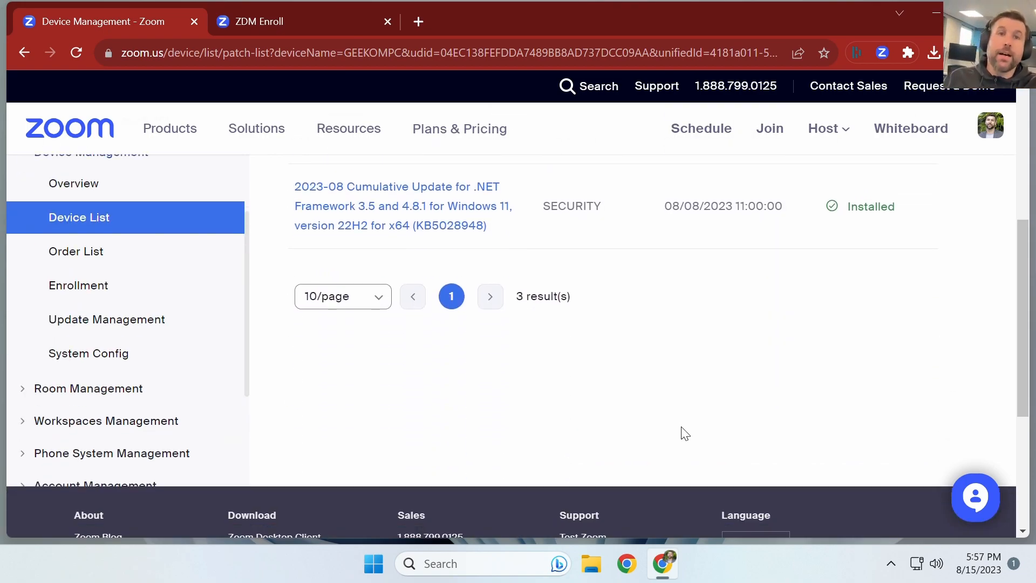
pyautogui.scroll(-3, 469, 229)
pyautogui.scroll(9, 464, 223)
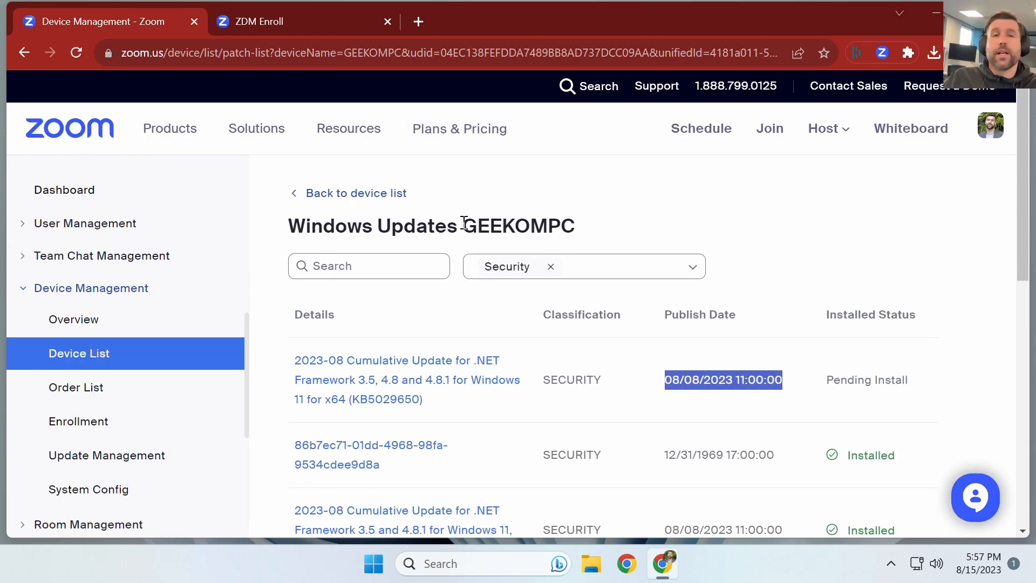
# Go to Zoom Rooms under Room Management and search the rooms for "ham the admin"
pyautogui.click(20, 289)
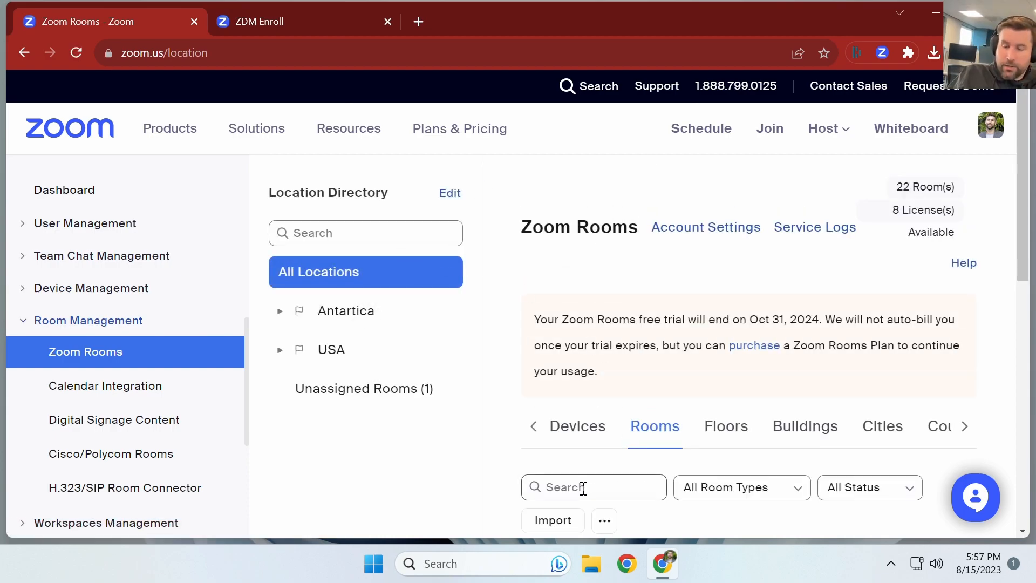
pyautogui.click(583, 487)
pyautogui.write('ham the admin')
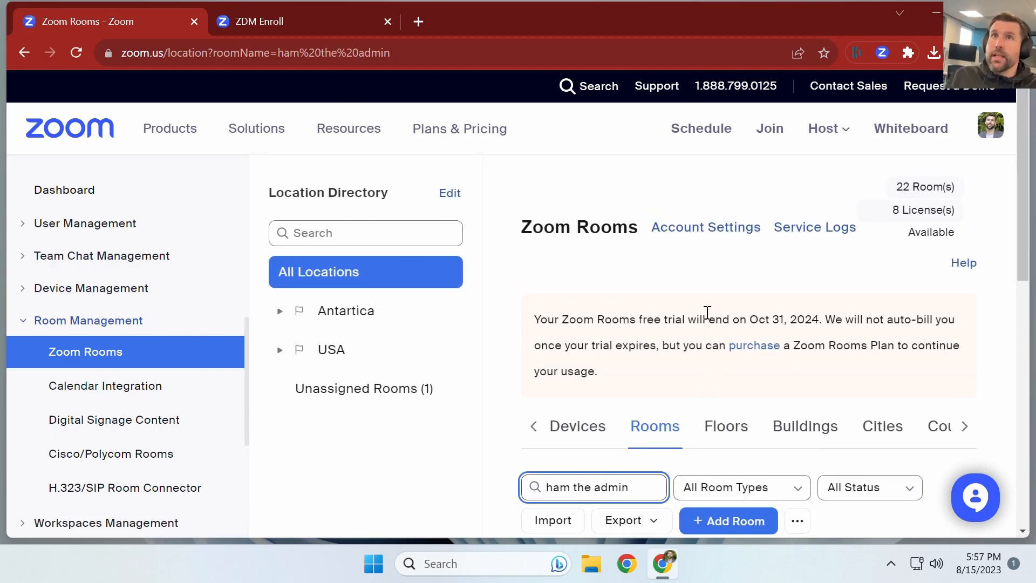
pyautogui.scroll(-3, 705, 318)
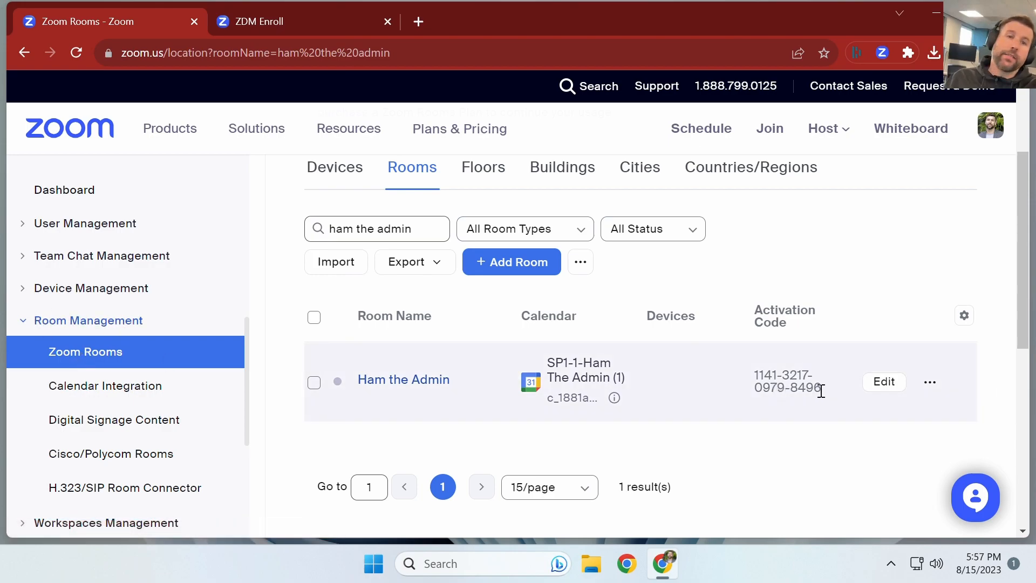
# Copy the activation code of the Ham the Admin room and launch Zoom Rooms on the PC
pyautogui.moveTo(822, 390); pyautogui.dragTo(740, 369)
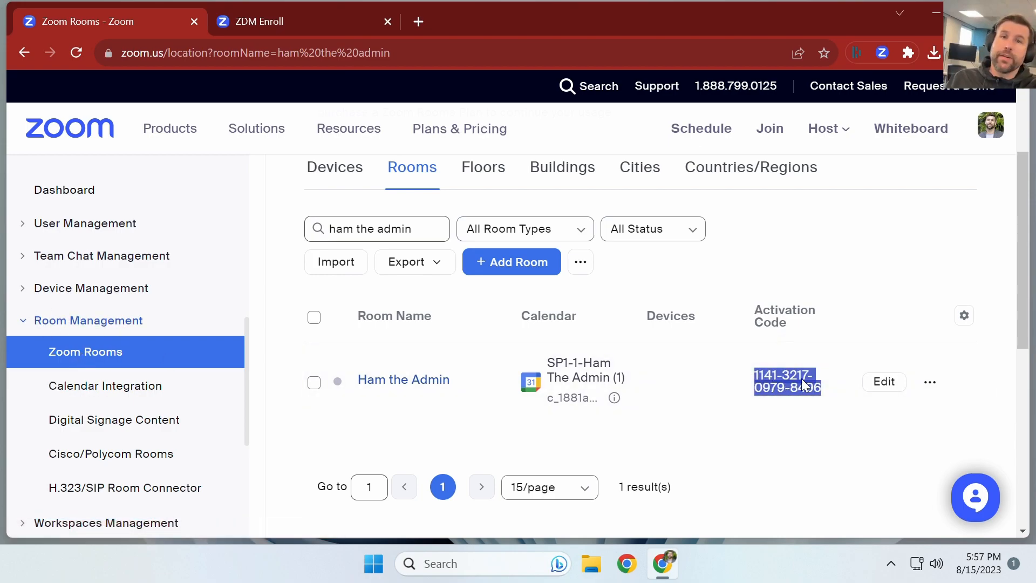
pyautogui.click(433, 562)
pyautogui.write('zoom')
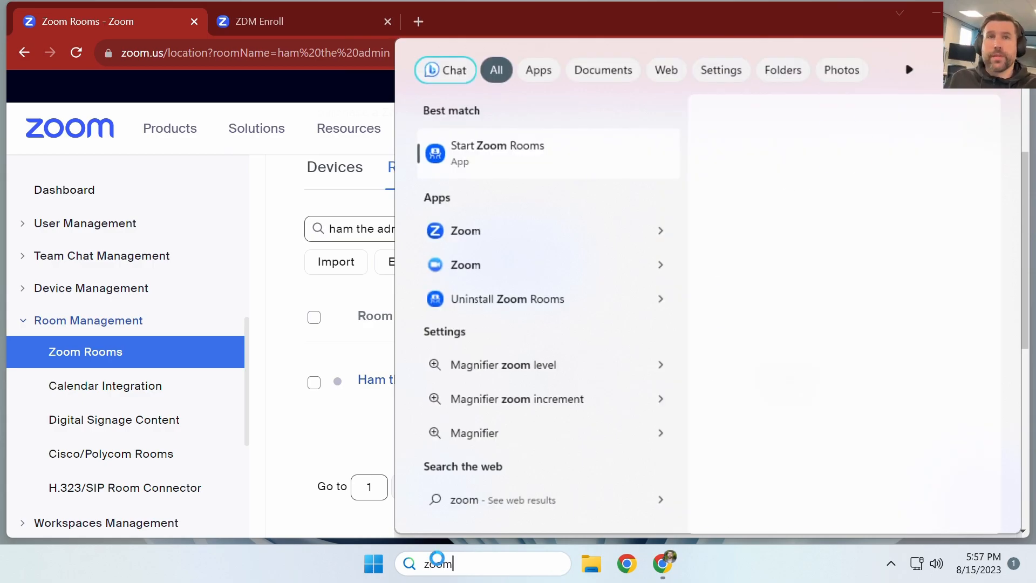
pyautogui.press('Escape')
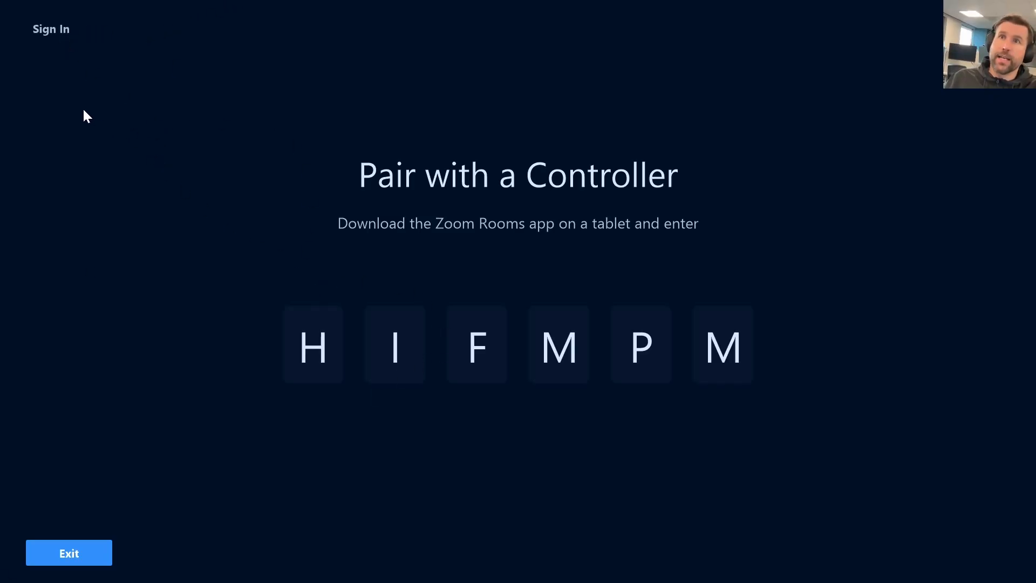
# Sign in to Zoom Rooms by pasting the copied room activation code
pyautogui.click(50, 24)
pyautogui.click(541, 438)
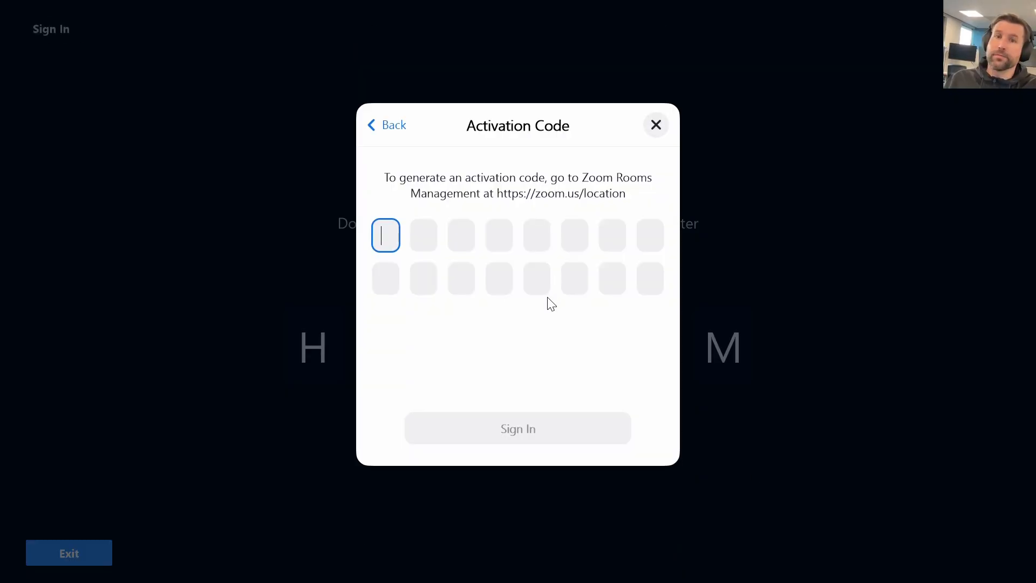
pyautogui.hotkey('ctrl', 'v')
pyautogui.click(549, 431)
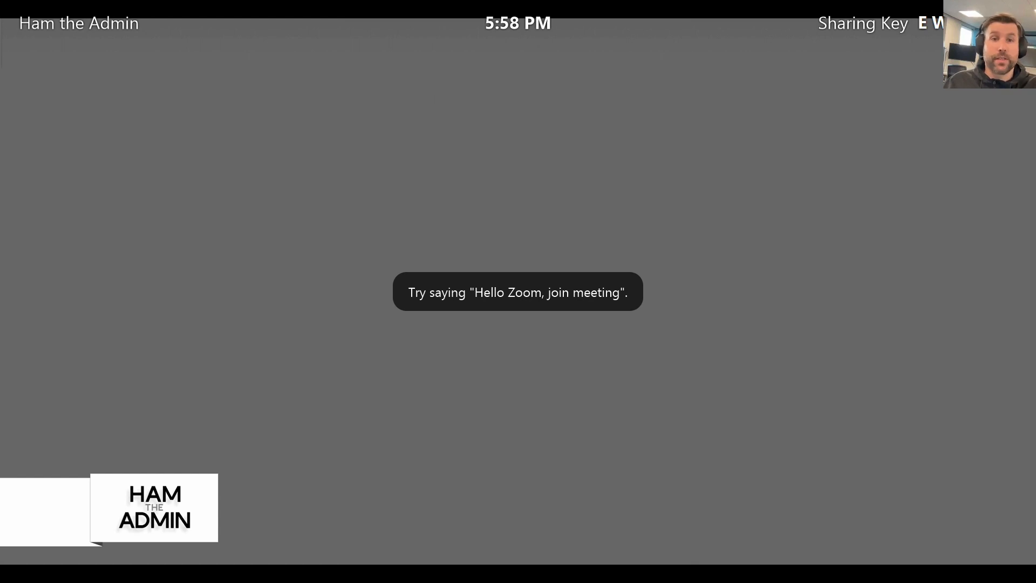
pyautogui.moveTo(394, 318)
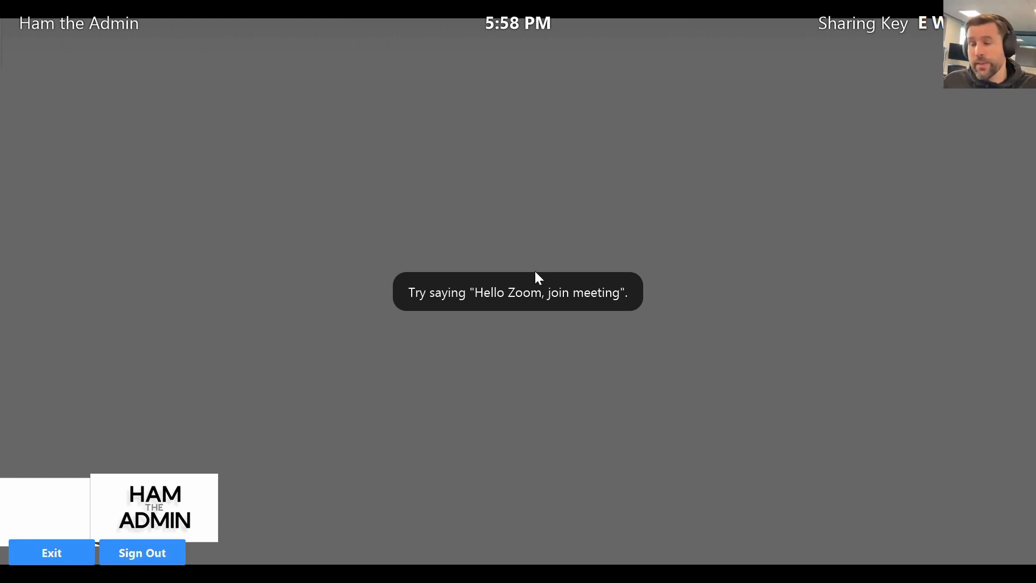